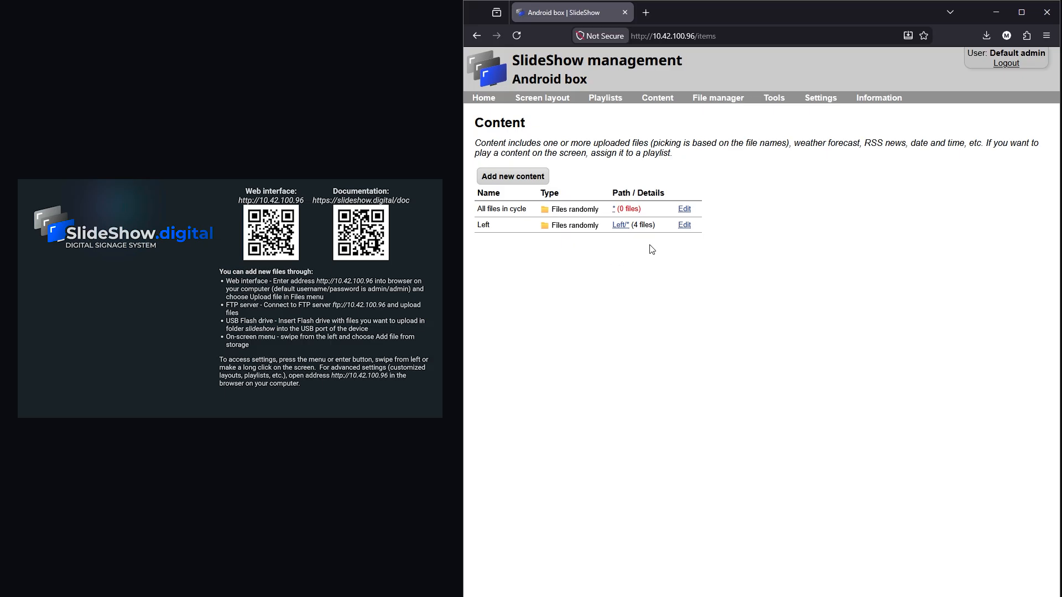
- Create new content named Right from the Right folder in the file manager, using files randomly, and save it
left_click(701, 100)
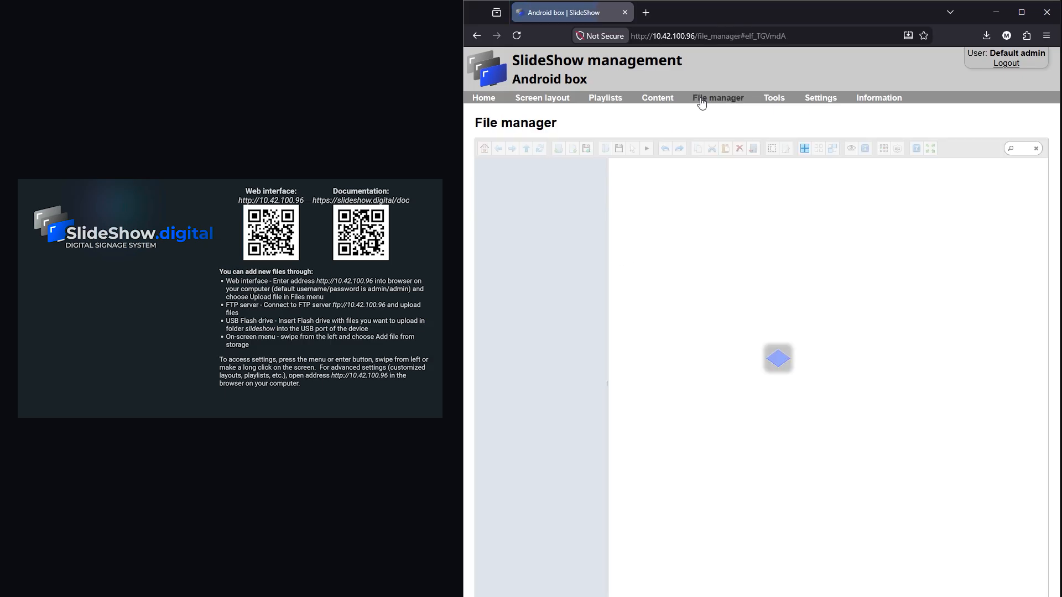
right_click(512, 194)
left_click(557, 248)
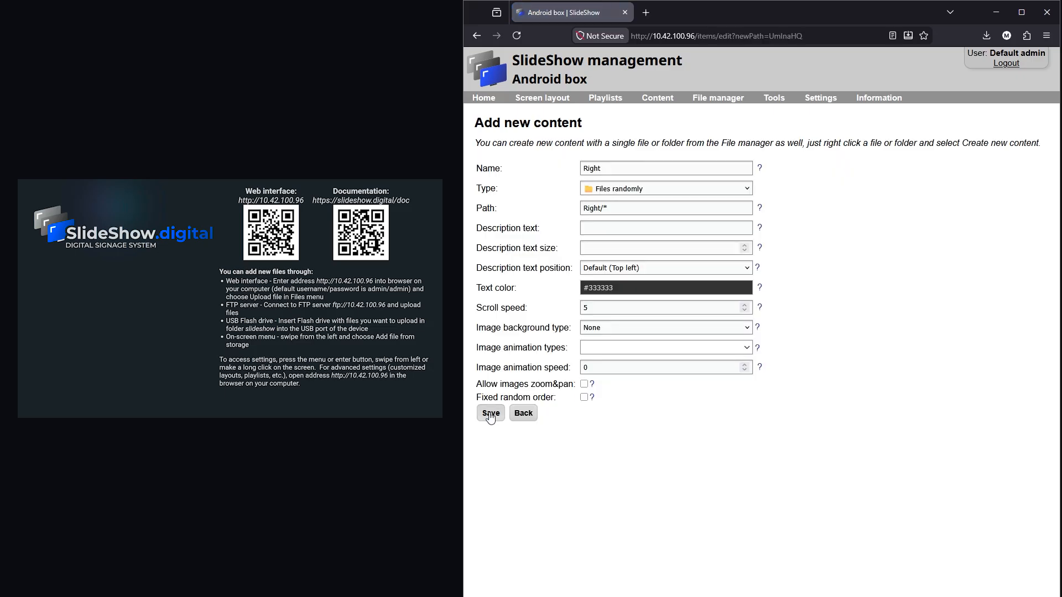
left_click(490, 414)
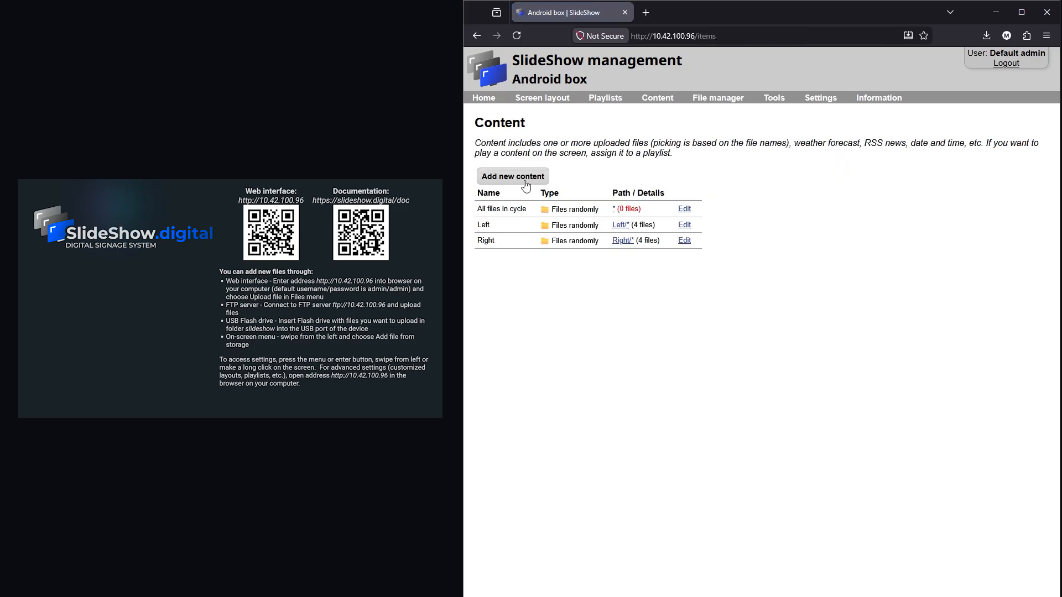
- Add a new screen layout and name it "Two zones"
left_click(546, 99)
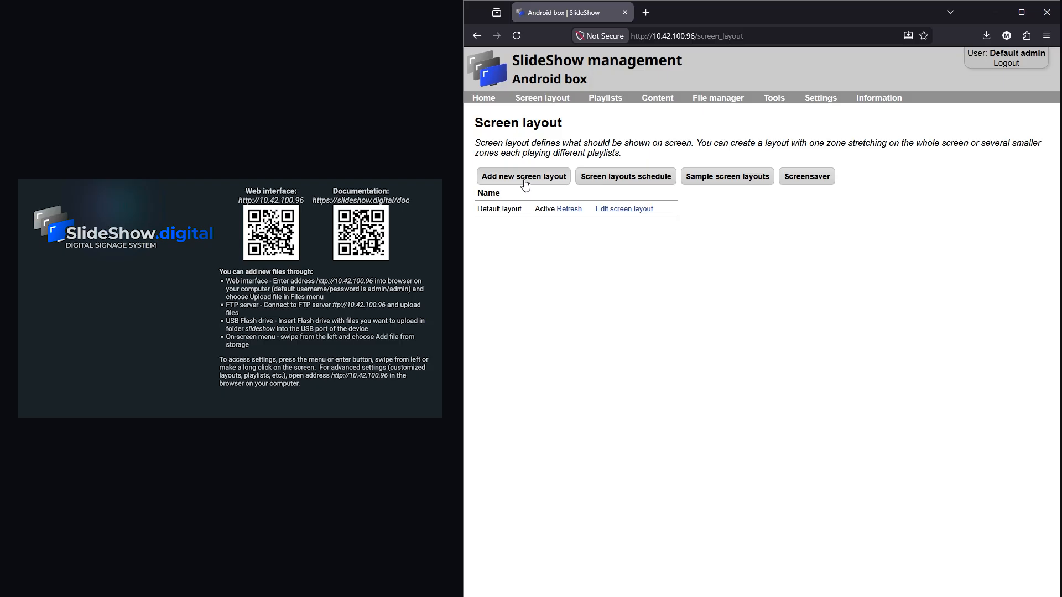
left_click(524, 177)
left_click(604, 148)
type("T")
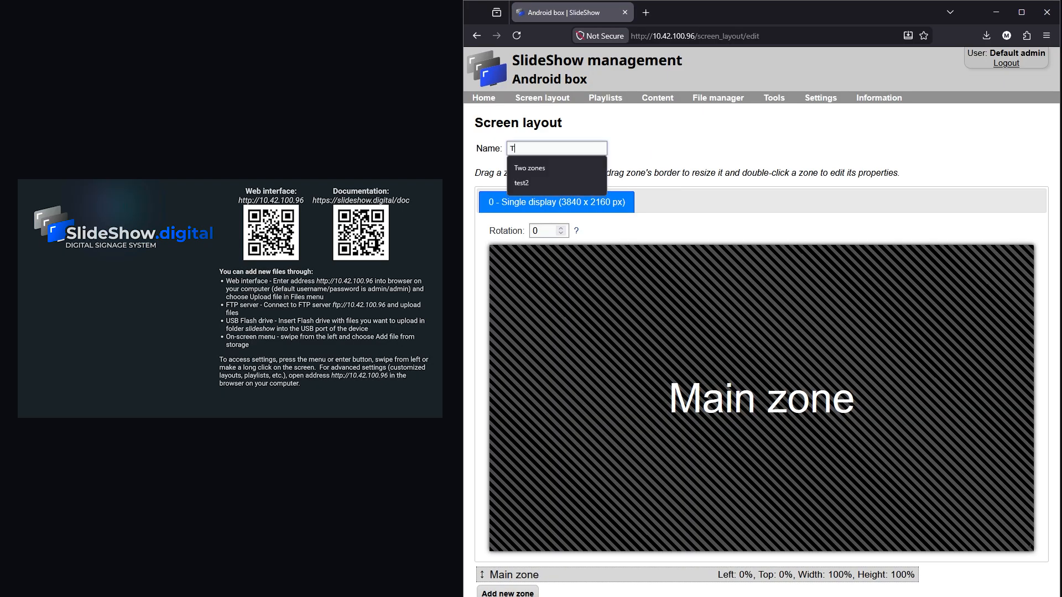
type("wo zones")
left_click(786, 174)
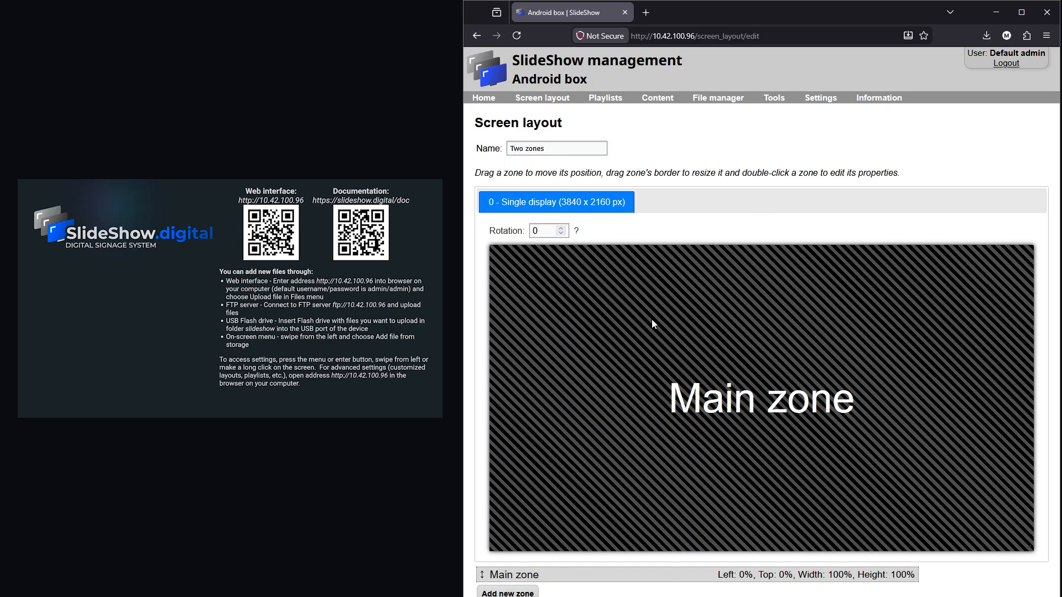
- Set the main zone's width to 50% and its transition to Crossfade with a length of 500 ms
double_click(1013, 376)
double_click(693, 268)
type("50")
left_click(777, 324)
left_click(746, 378)
left_click_drag(733, 343, 667, 340)
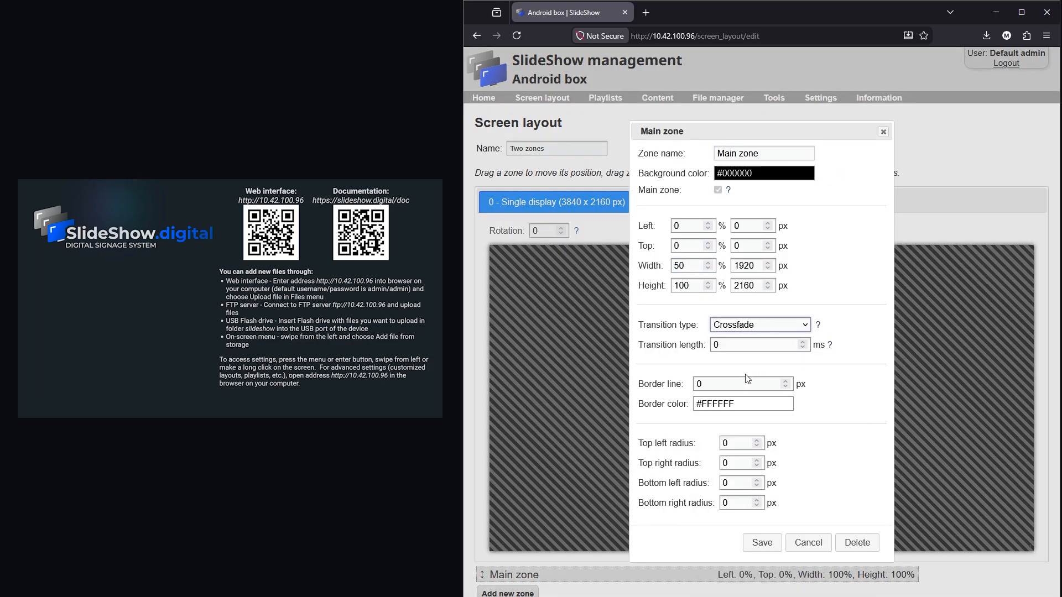
- Give the main zone background color #B86E6E and a 10 px border in #B31717, and save the zone
left_click(750, 173)
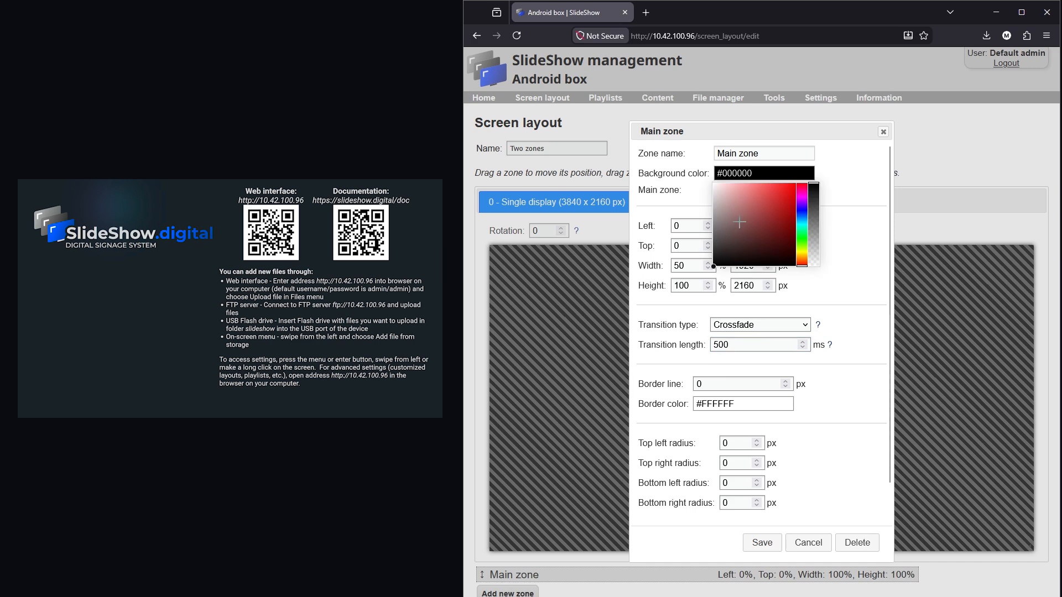
left_click(746, 206)
double_click(700, 384)
type("10")
left_click(743, 403)
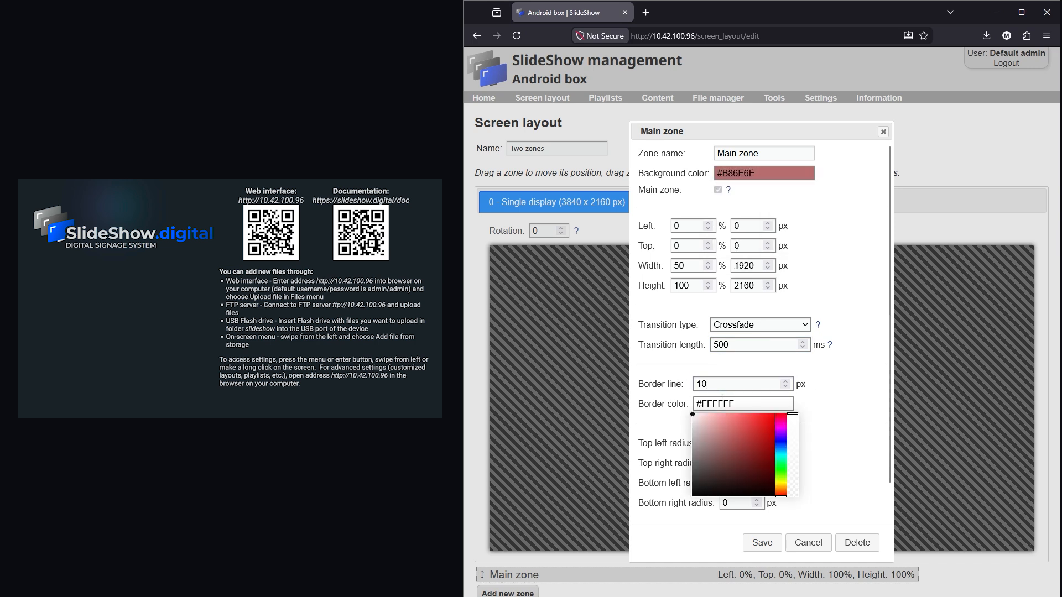
left_click(764, 437)
left_click(860, 421)
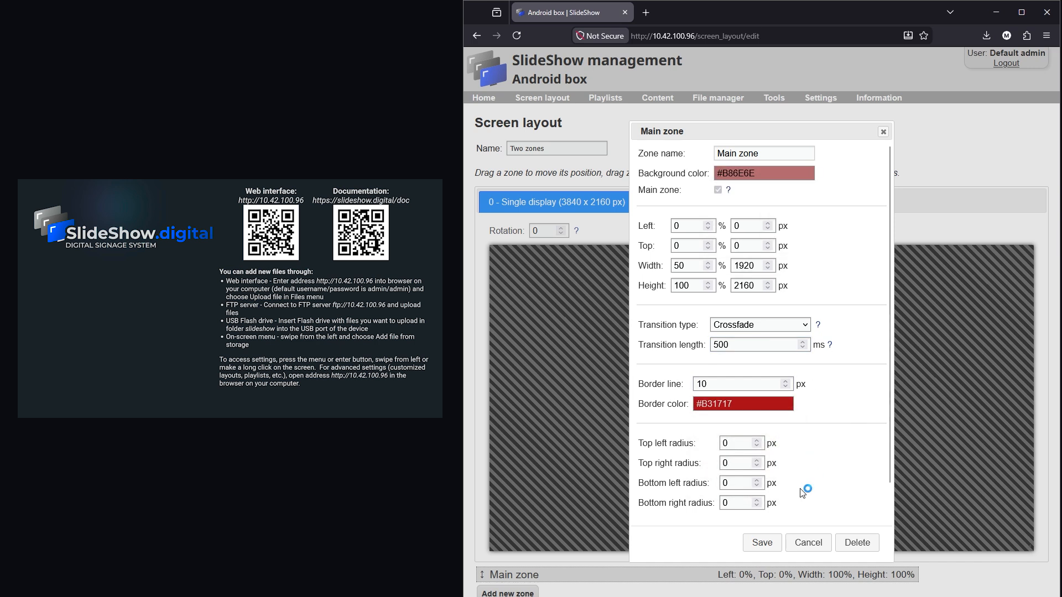
left_click(761, 543)
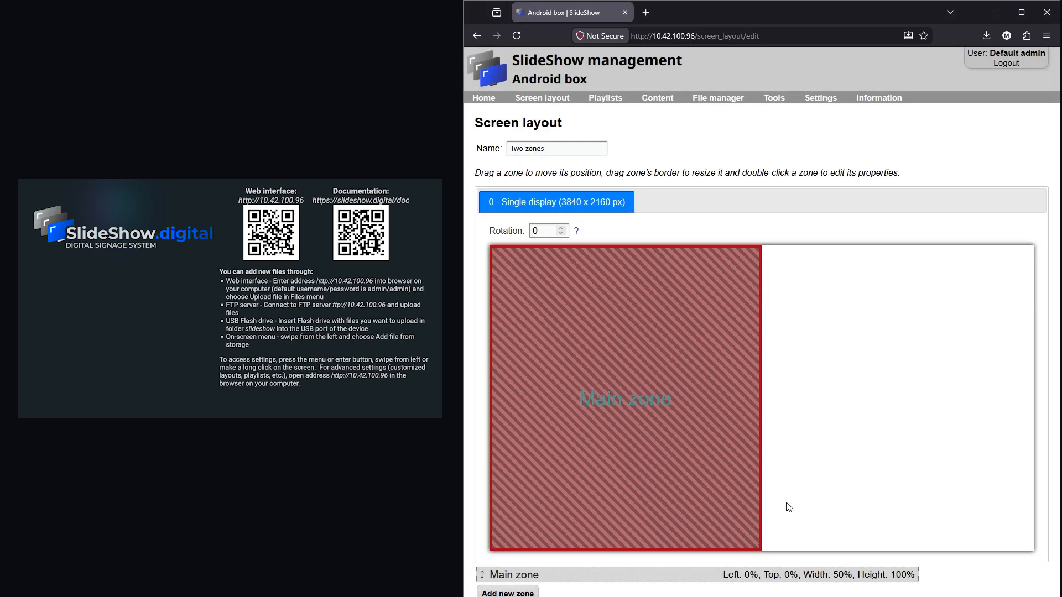
- Add a new zone and resize it to fill the empty right half of the display, 50% wide and 100% high
left_click(500, 592)
left_click_drag(785, 384, 838, 260)
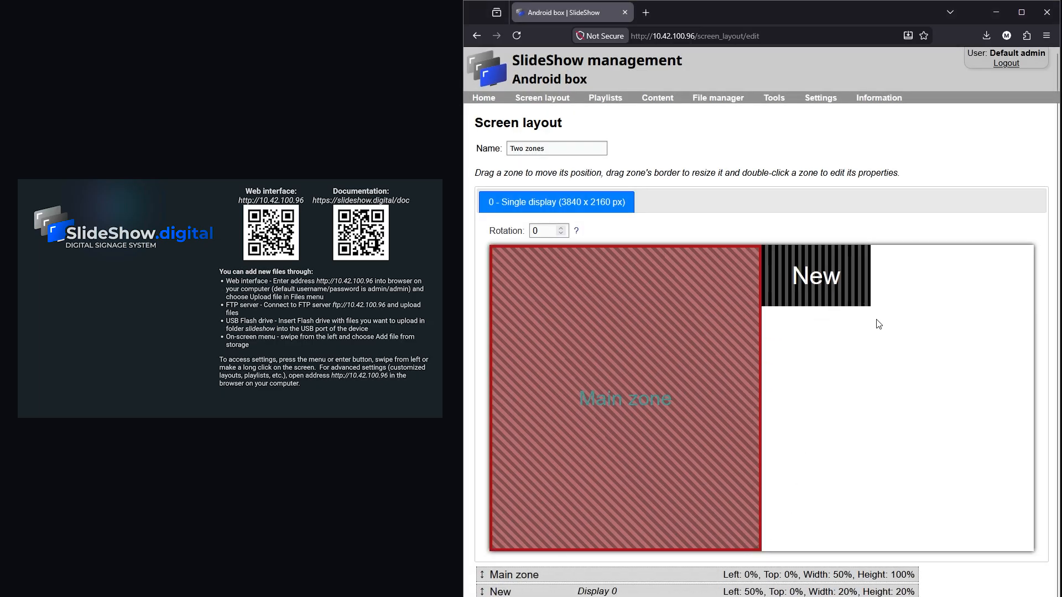
left_click_drag(870, 305, 1032, 306)
left_click_drag(951, 308, 941, 569)
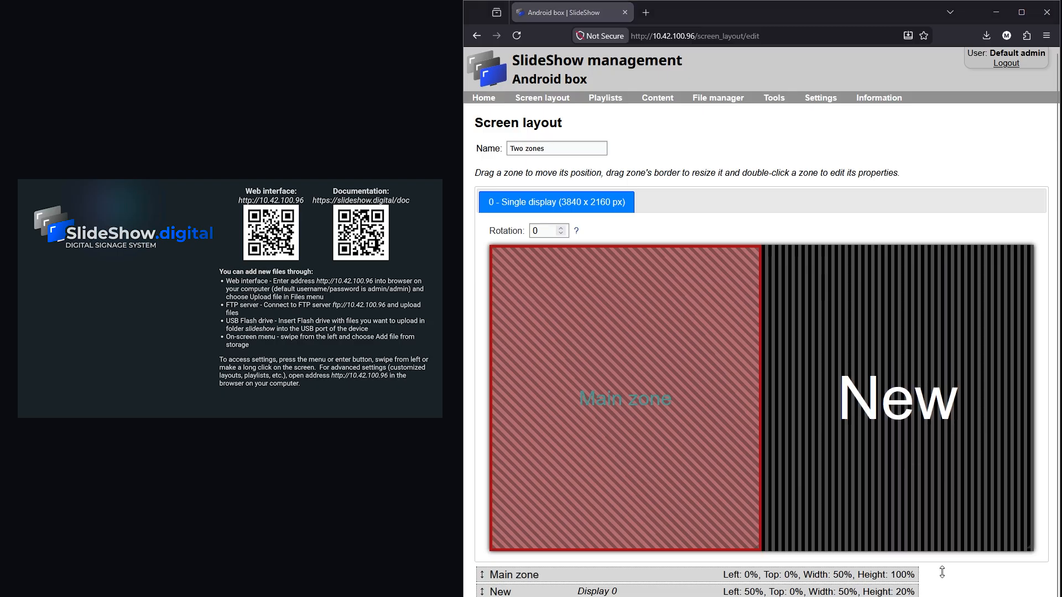
- Name the new zone "Second zone", with background #499950 and a 500 ms Enlarge & crossfade transition, and save the zone
double_click(905, 398)
type("Second zone")
left_click(763, 173)
left_click(807, 240)
left_click(755, 238)
left_click(759, 324)
left_click(754, 491)
key("Tab")
type("2")
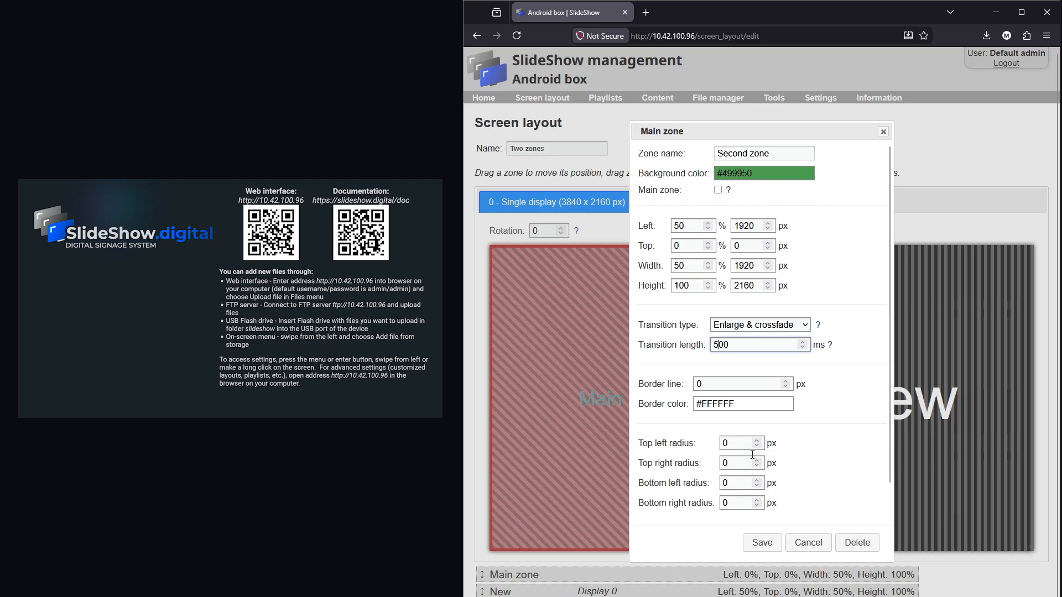
left_click(767, 548)
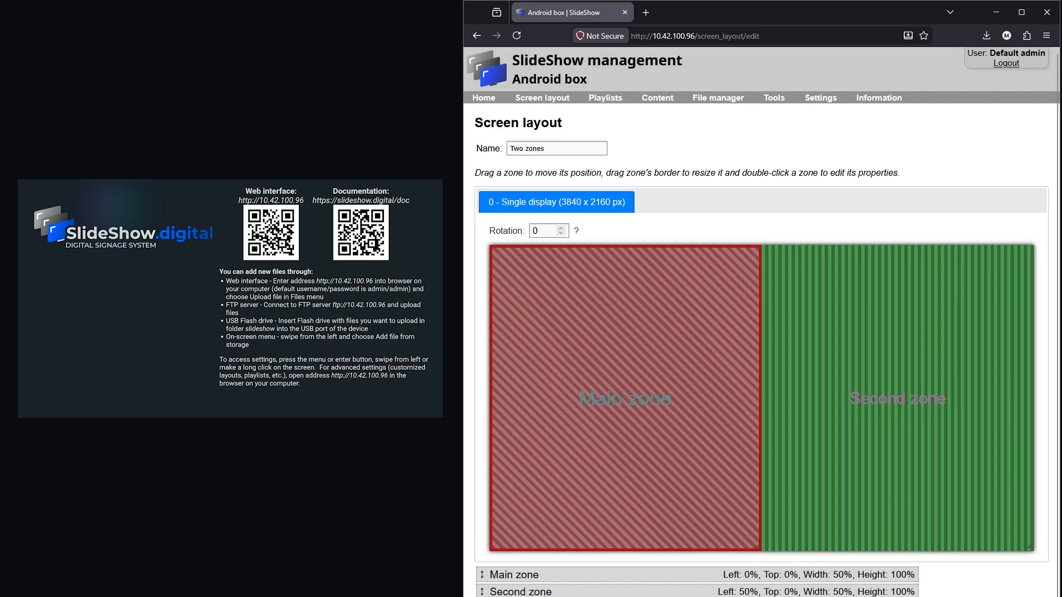
- Schedule the Left playlist in the main zone for every day from 12:00 AM to 11:59 PM, and return to the layout
double_click(628, 486)
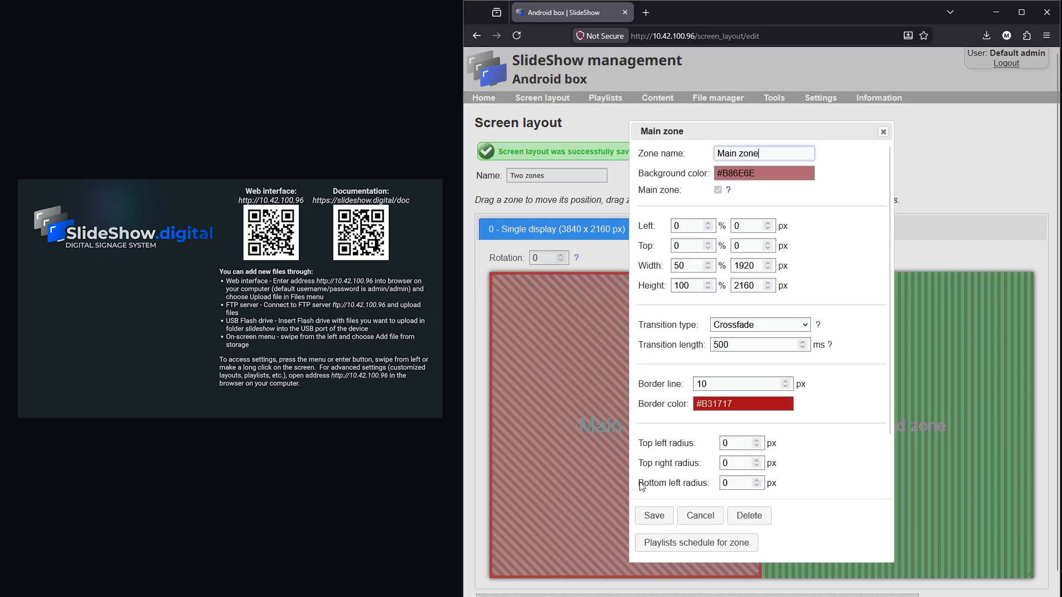
left_click(716, 544)
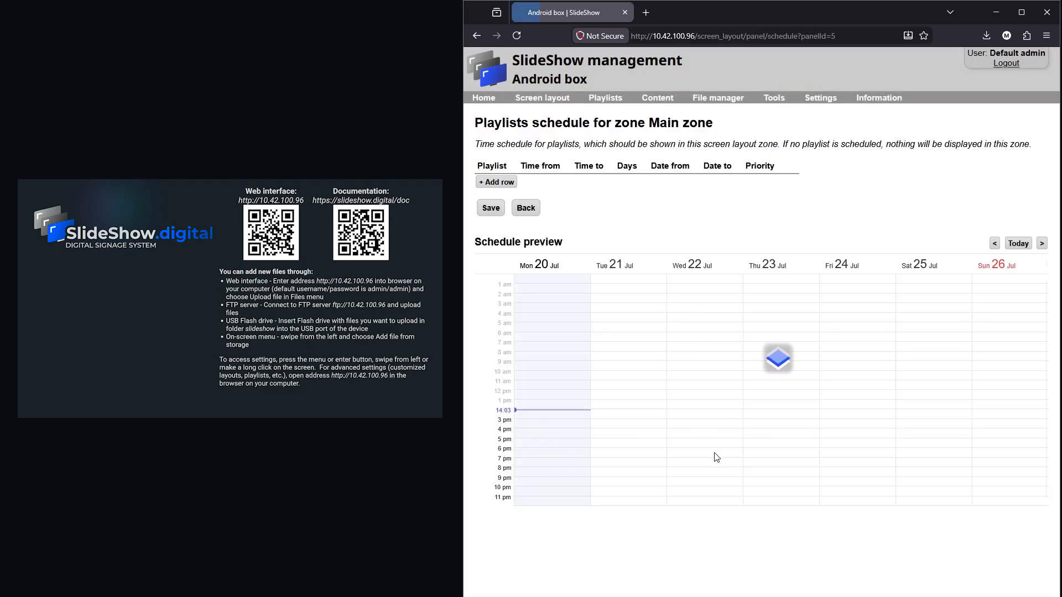
left_click(484, 182)
left_click(510, 186)
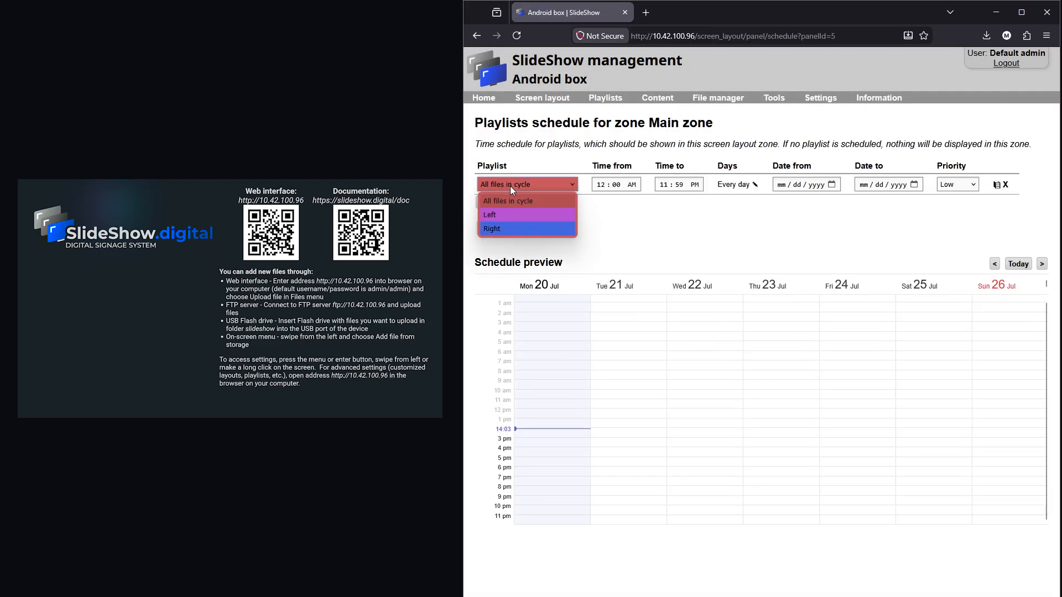
left_click(511, 215)
left_click(491, 228)
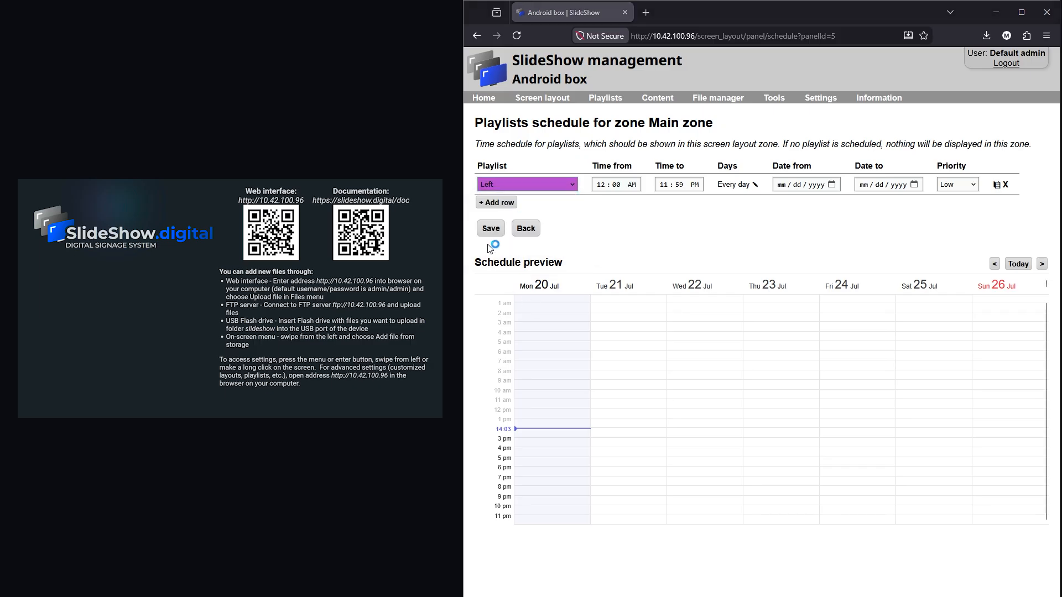
left_click(525, 263)
- Schedule the Right playlist in the second zone for every day from 12:00 AM to 11:59 PM, and activate the Two zones layout
double_click(846, 409)
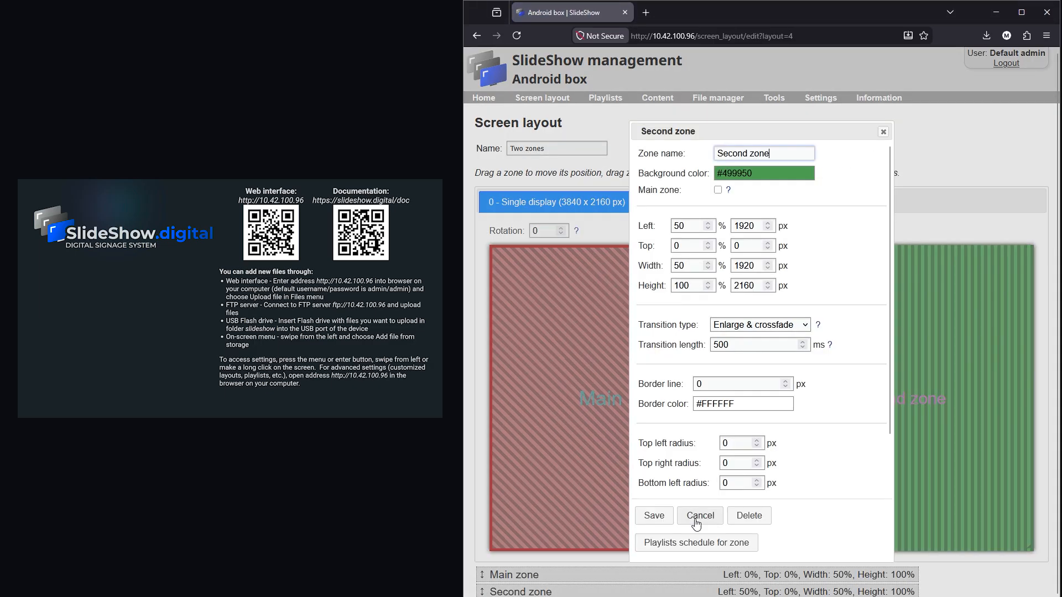
left_click(698, 545)
left_click(503, 184)
left_click(513, 184)
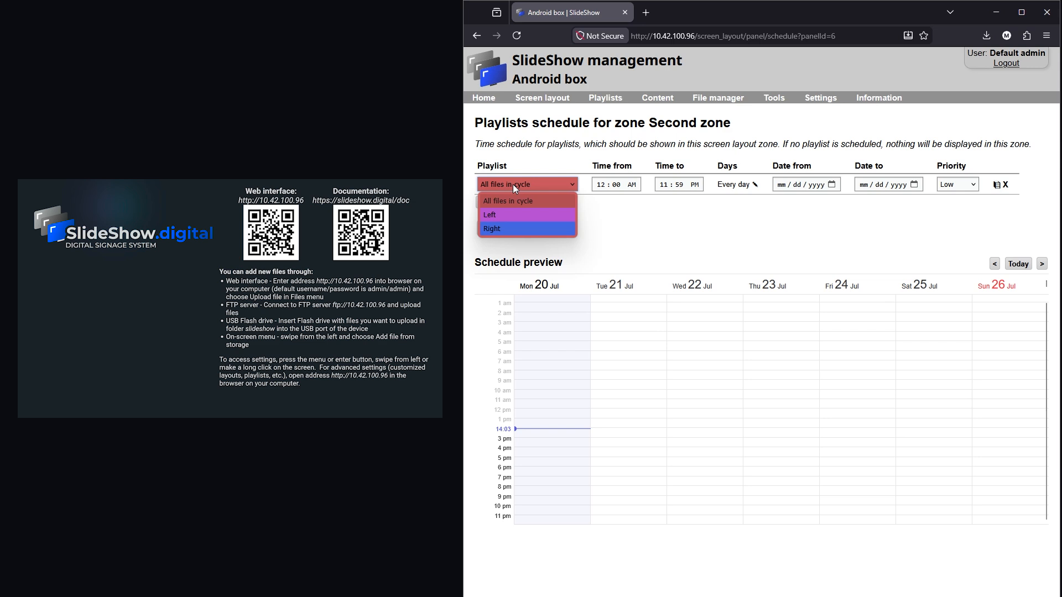
left_click(510, 232)
left_click(497, 230)
left_click(525, 263)
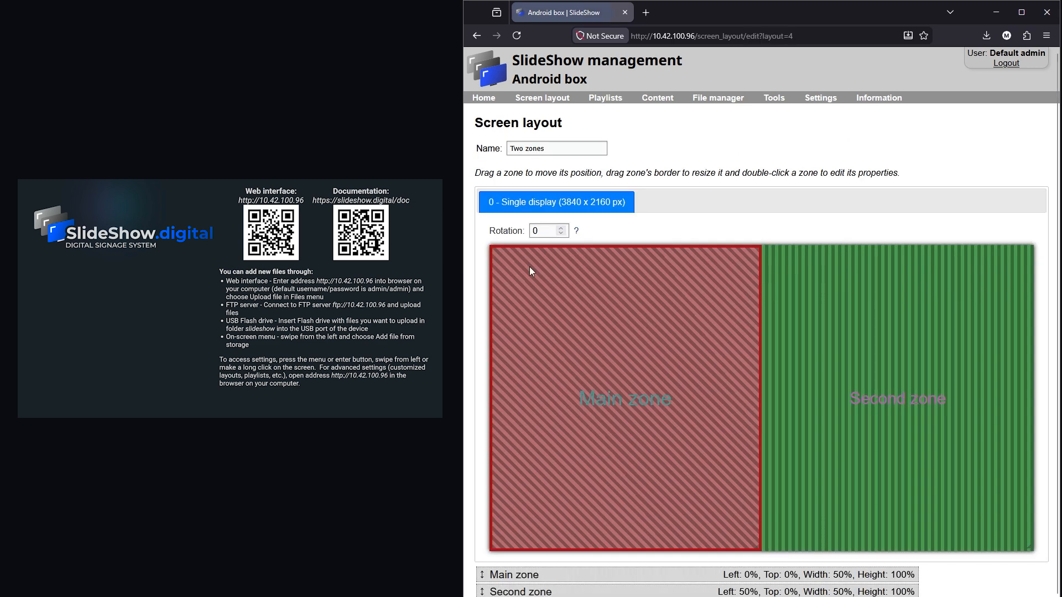
scroll(550, 534, "down", 1)
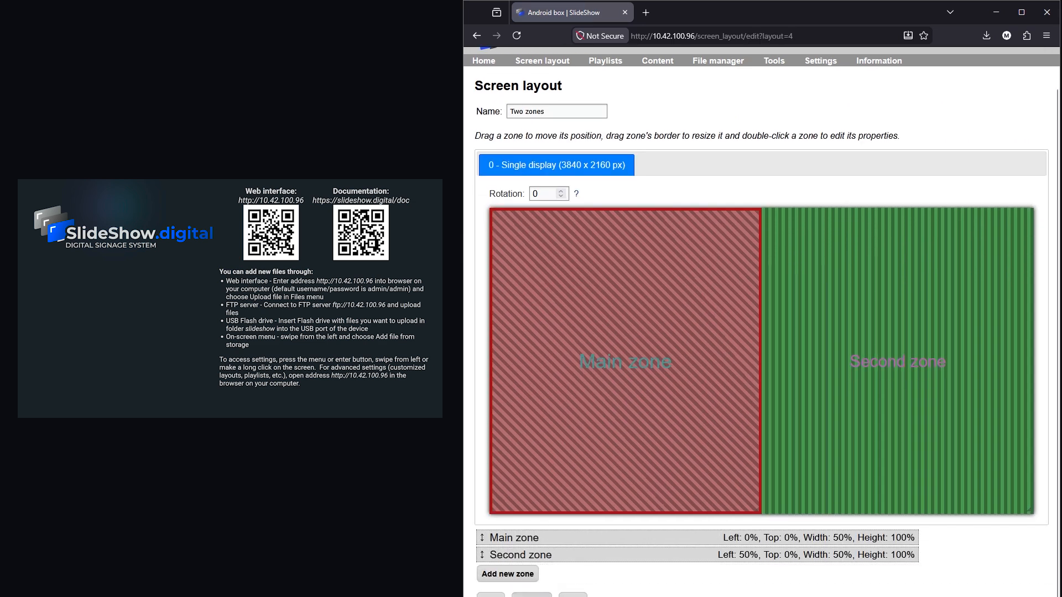
left_click(531, 595)
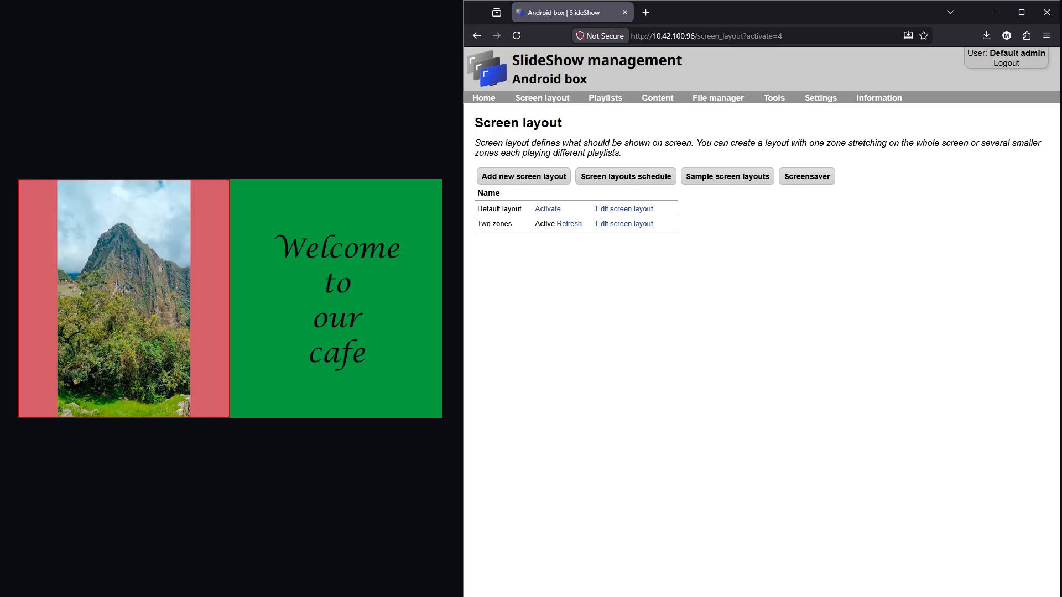
- Edit the content duration of the Left and Right playlists and save both
left_click(602, 100)
left_click(724, 216)
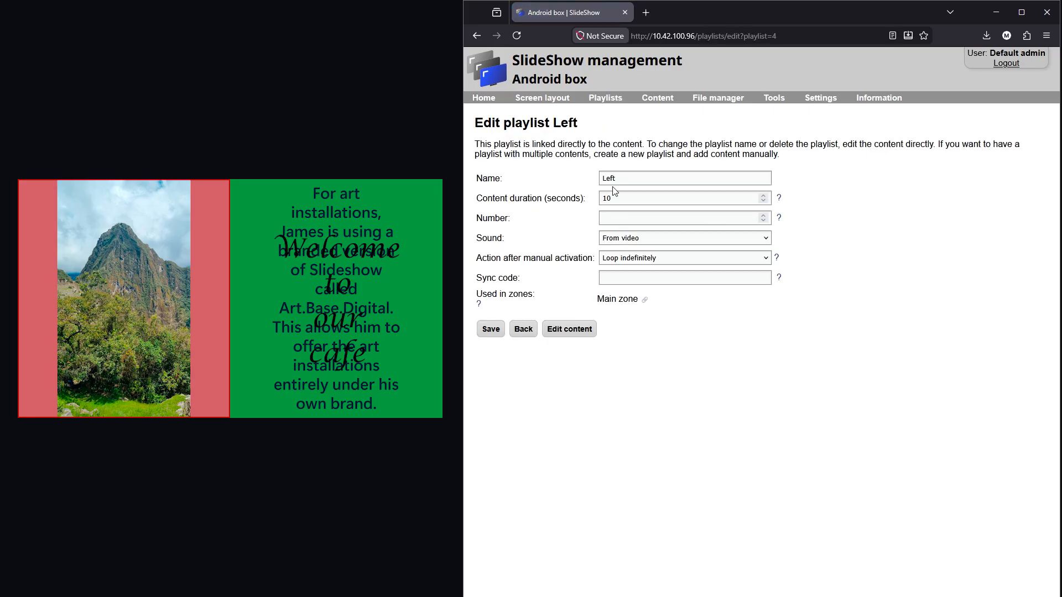
left_click(490, 329)
left_click(711, 229)
double_click(618, 196)
left_click(490, 329)
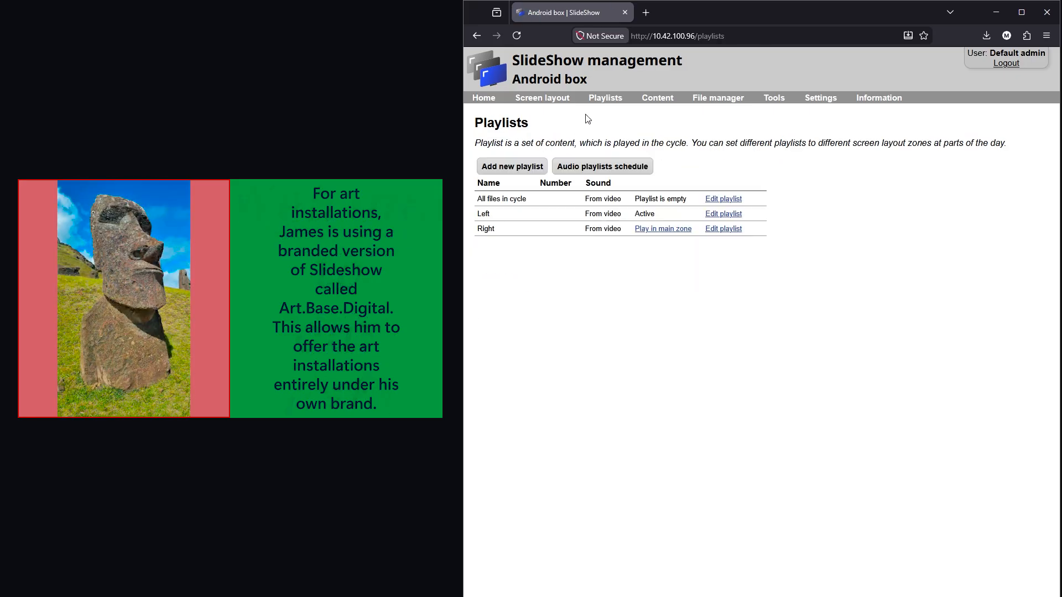
- Stretch both zones of the Two zones layout to 100% width so that they overlap across the full display
left_click(567, 99)
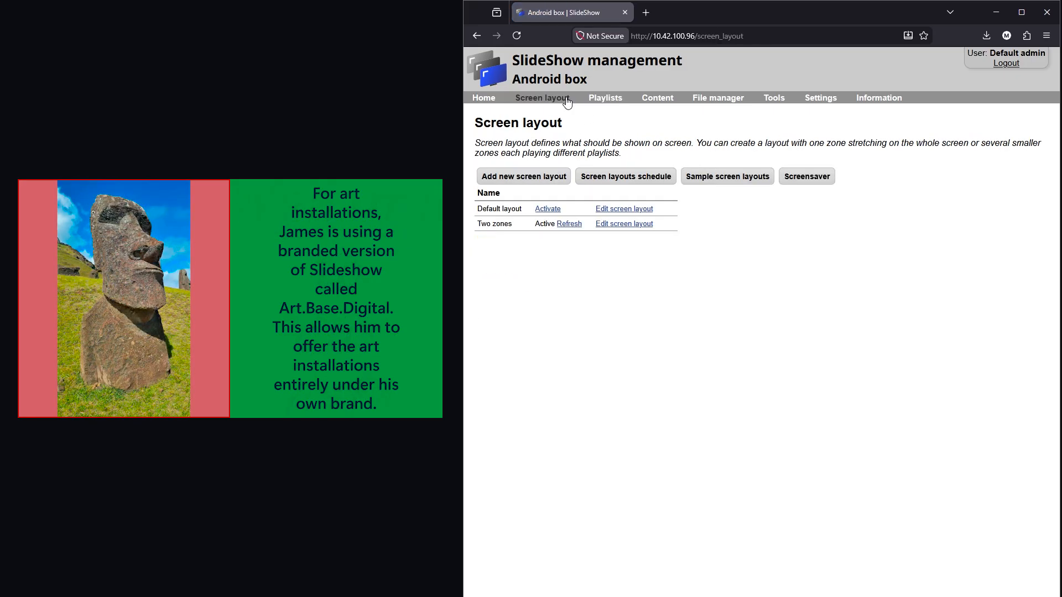
left_click(620, 224)
left_click_drag(763, 375, 1033, 443)
left_click_drag(762, 340, 467, 348)
- Make the second zone's background fully transparent (#49995100), and save the zone and the layout
double_click(722, 352)
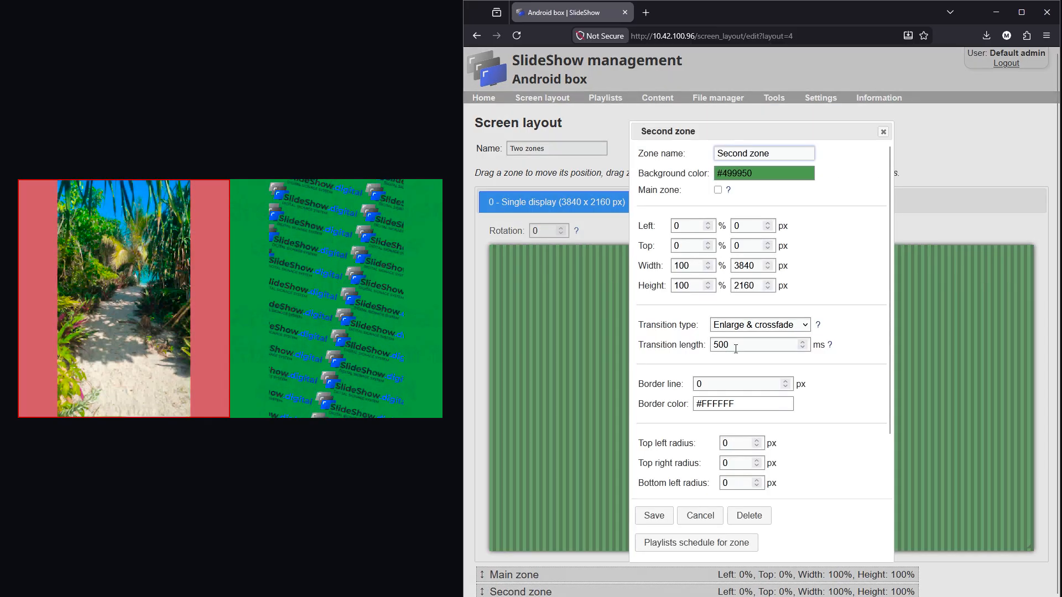
left_click(808, 175)
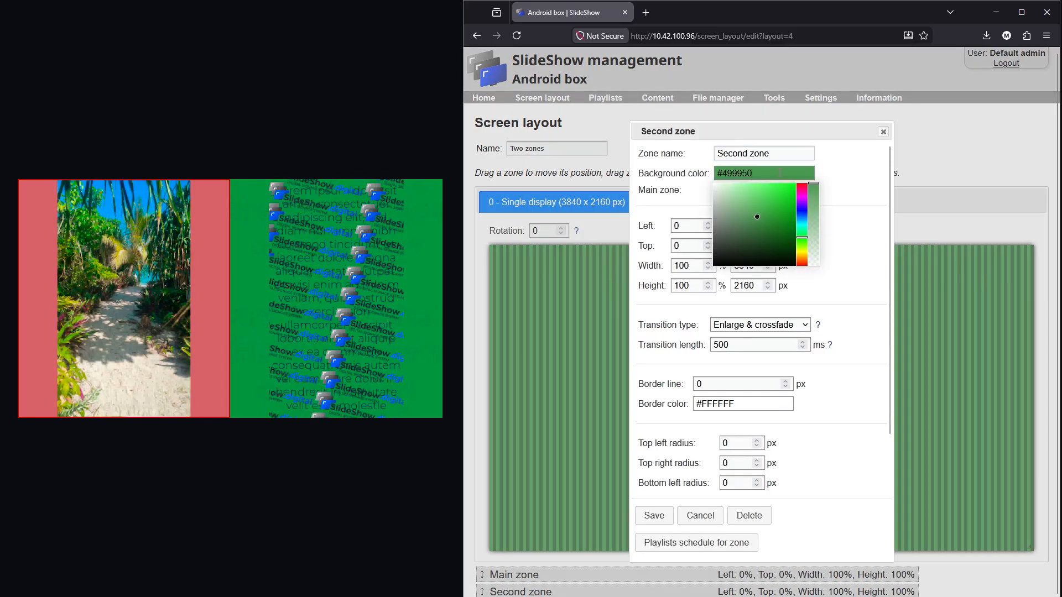
left_click_drag(812, 250, 814, 279)
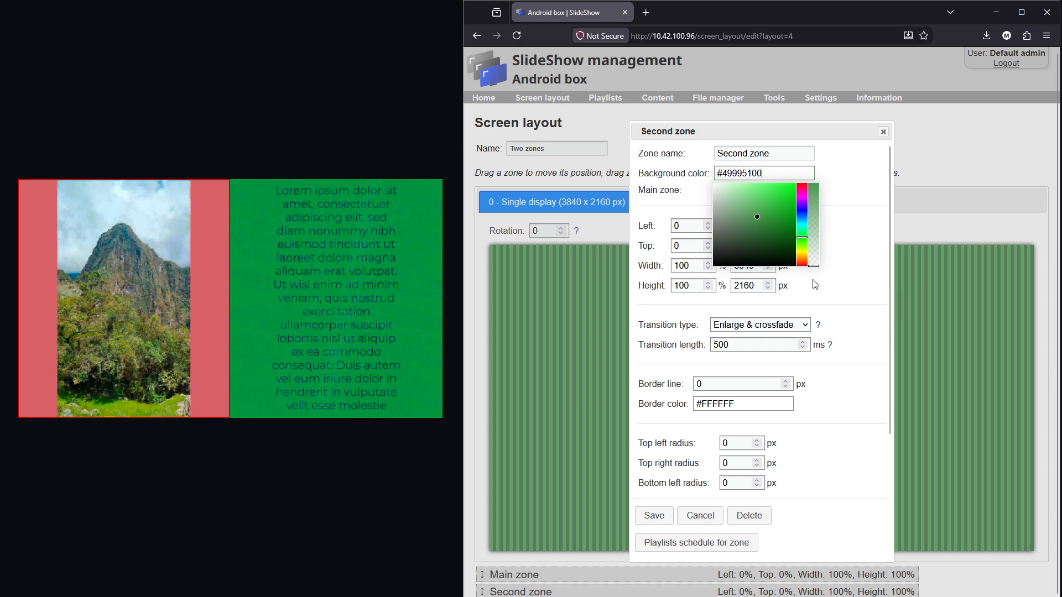
left_click(742, 496)
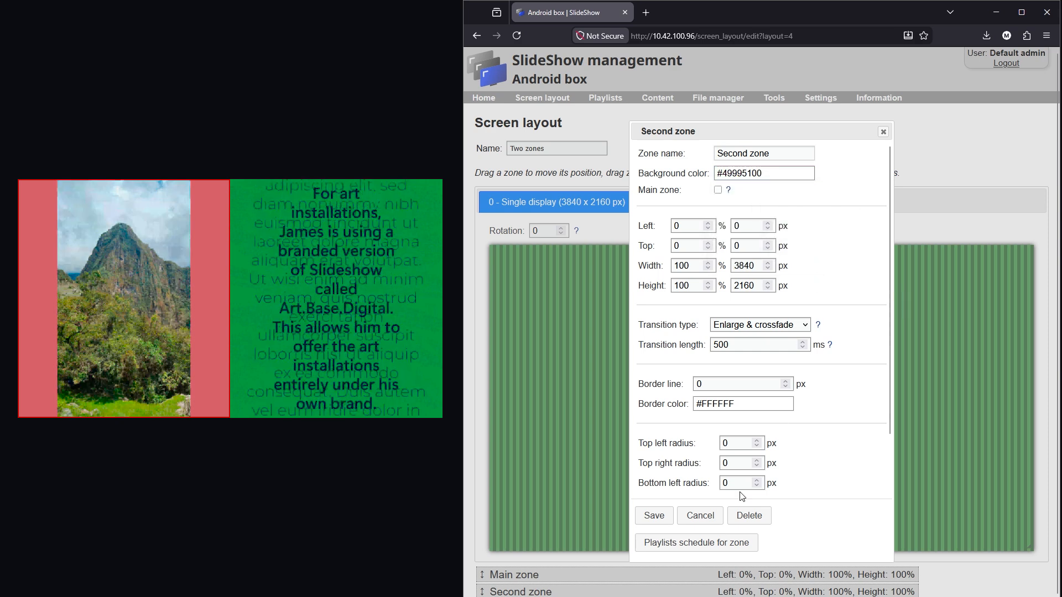
left_click(653, 515)
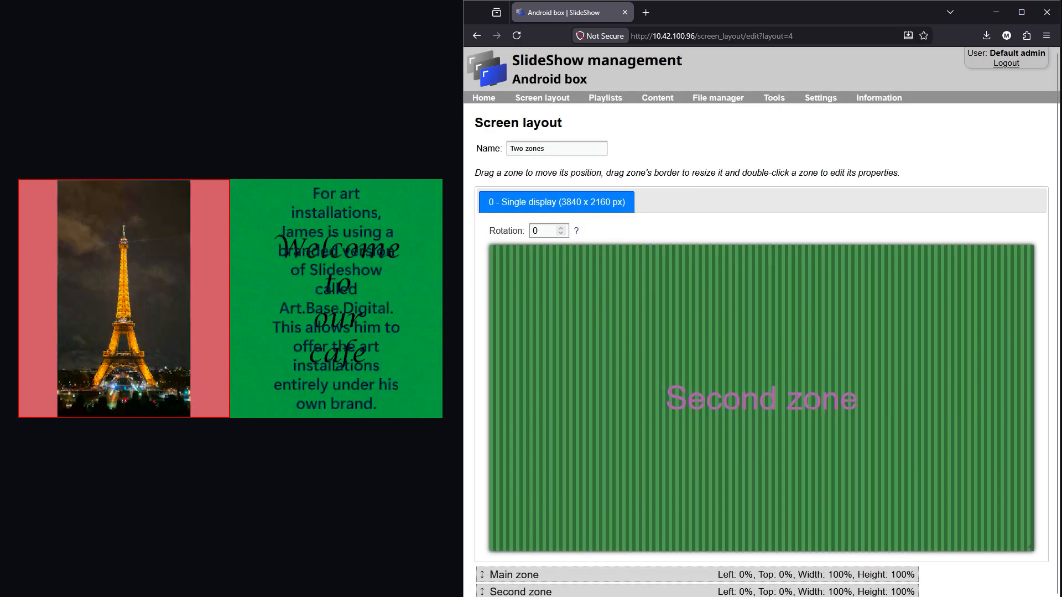
scroll(654, 516, "down", 3)
left_click(490, 592)
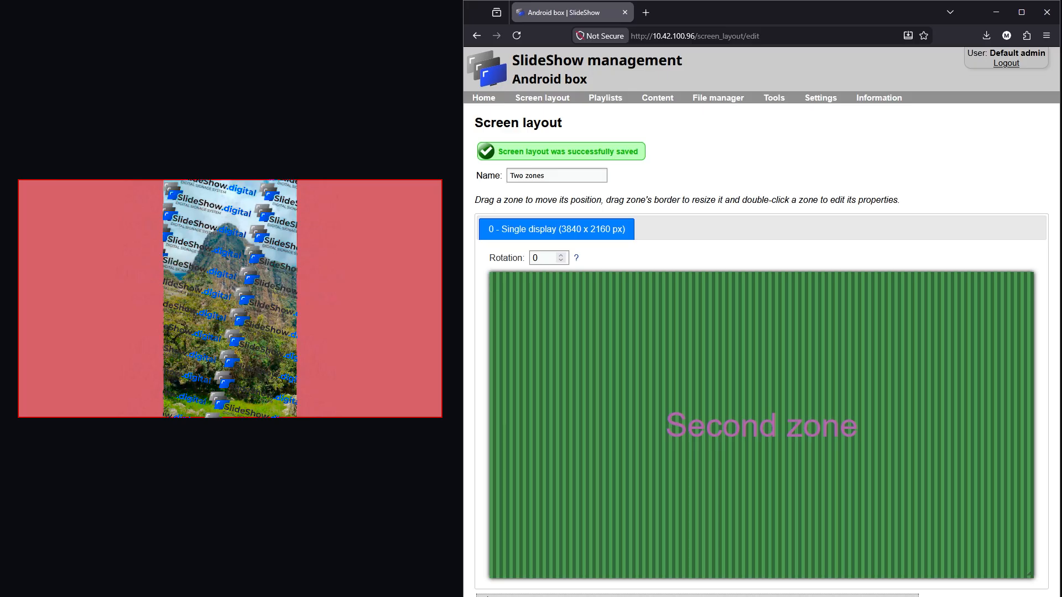
- Set the Two zones layout in the screen layouts schedule for every day, 12:00 AM to 11:59 PM, and save
left_click(556, 101)
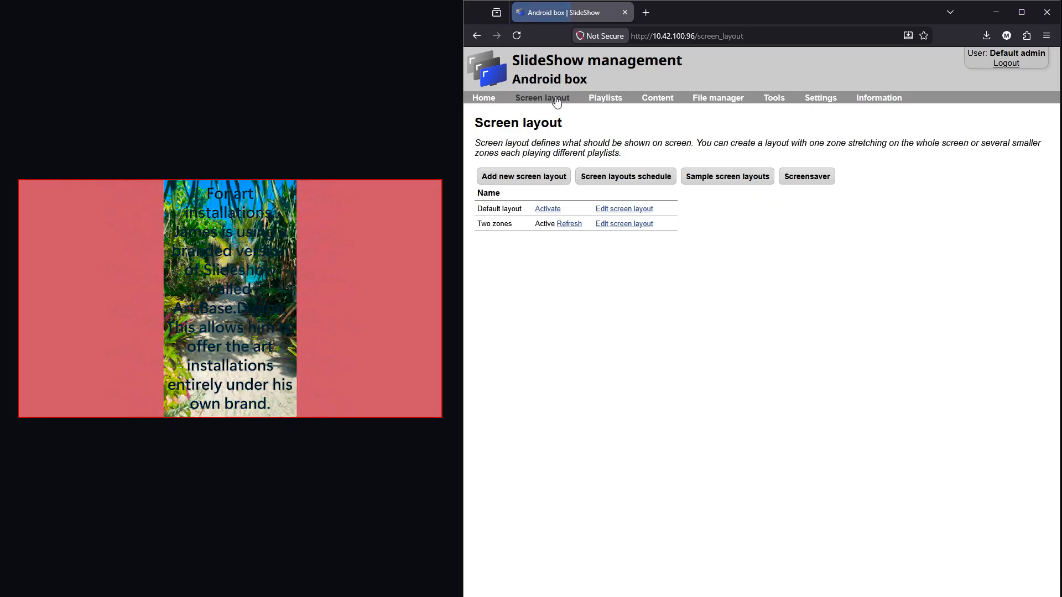
left_click(636, 178)
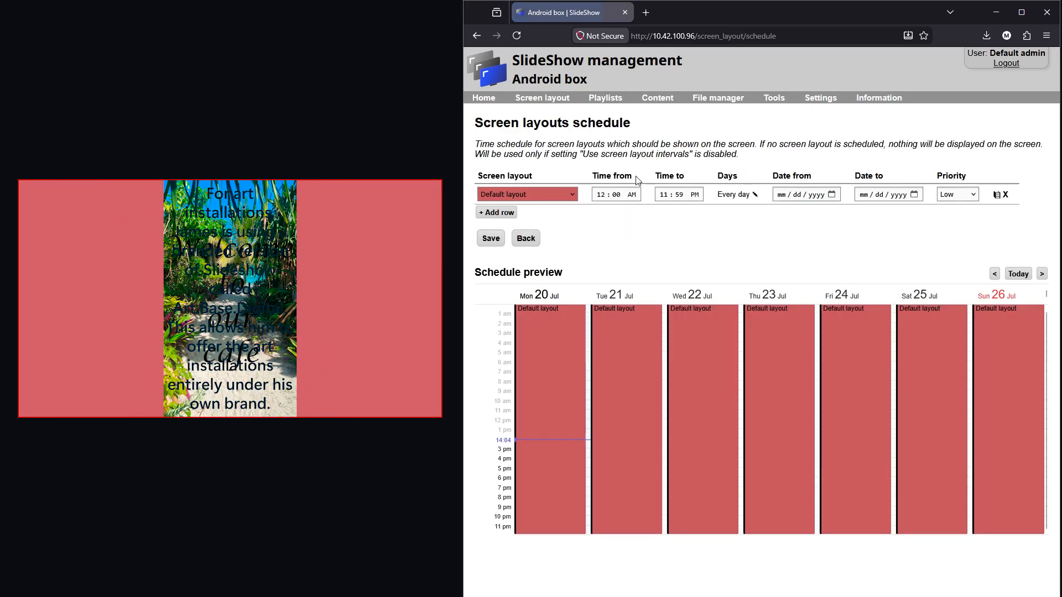
left_click(557, 194)
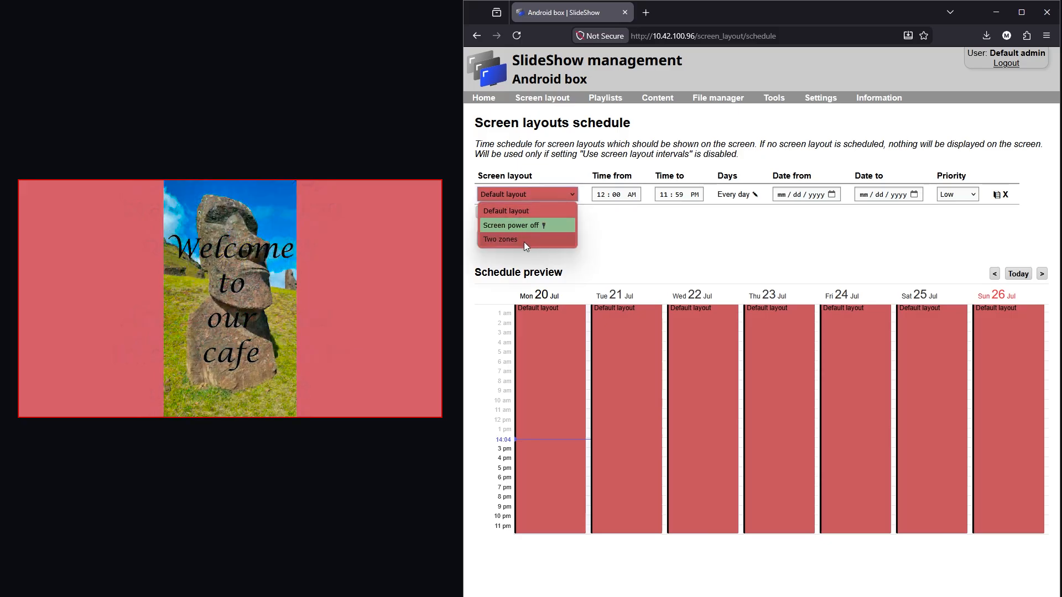
left_click(523, 239)
left_click(490, 237)
- Reload the SlideShow application on the device and close the reload message
mouse_move(820, 98)
left_click(835, 286)
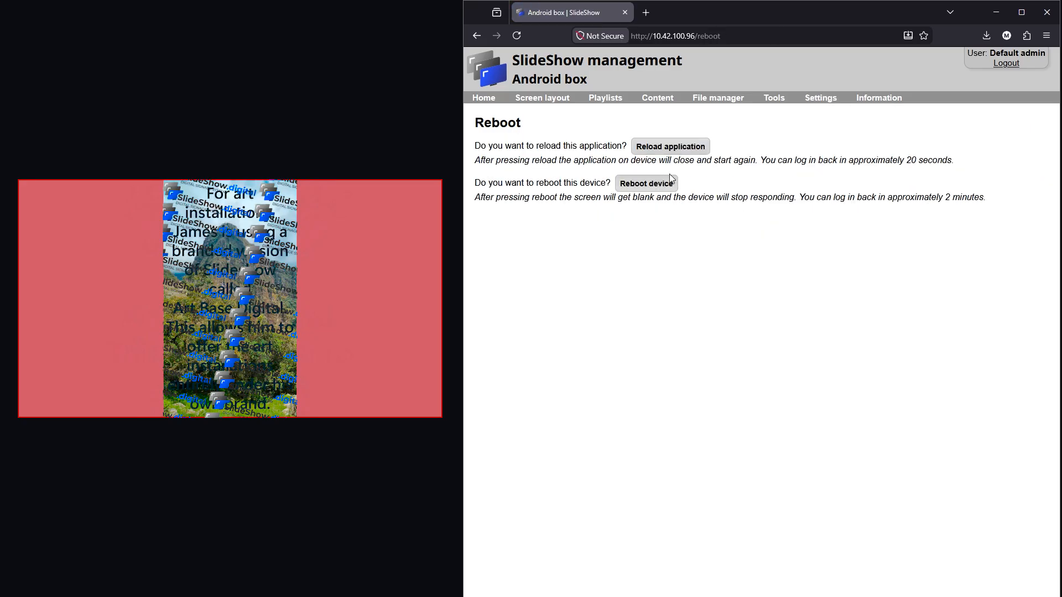
left_click(652, 148)
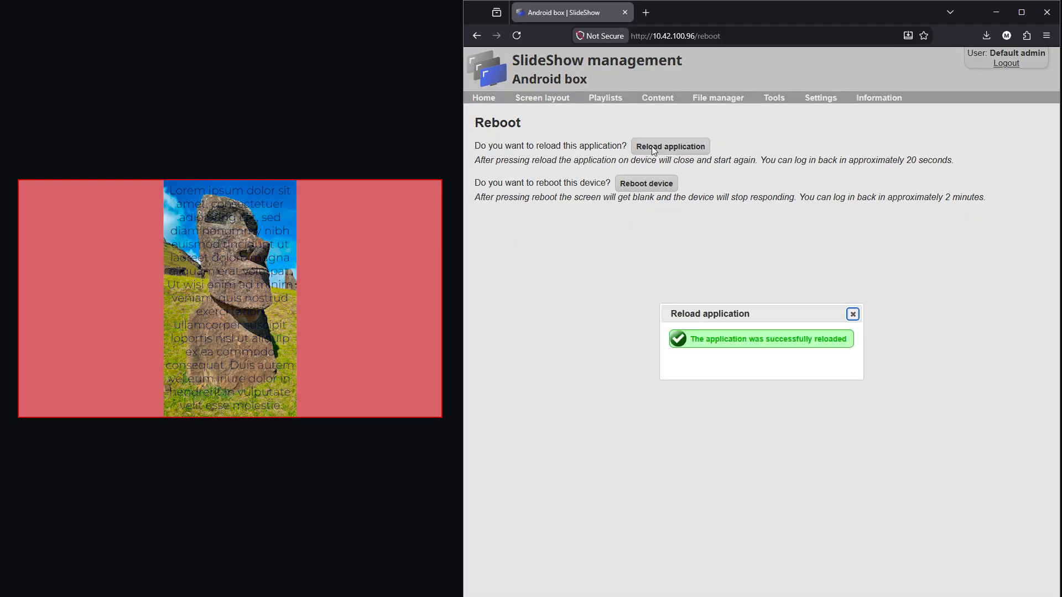
left_click(852, 314)
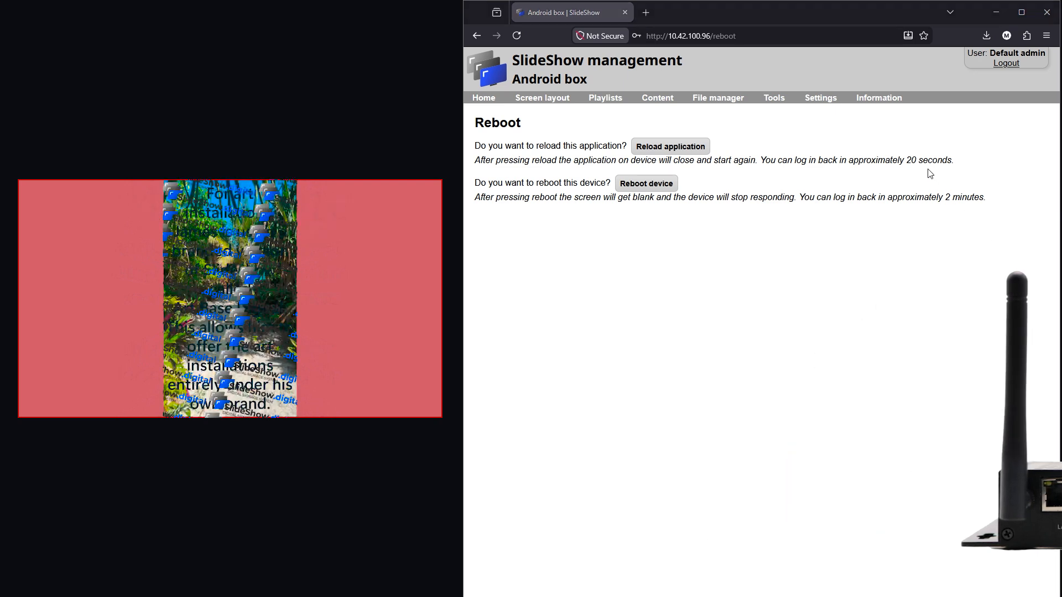
- Enable multi-display in the device settings and save them
left_click(826, 113)
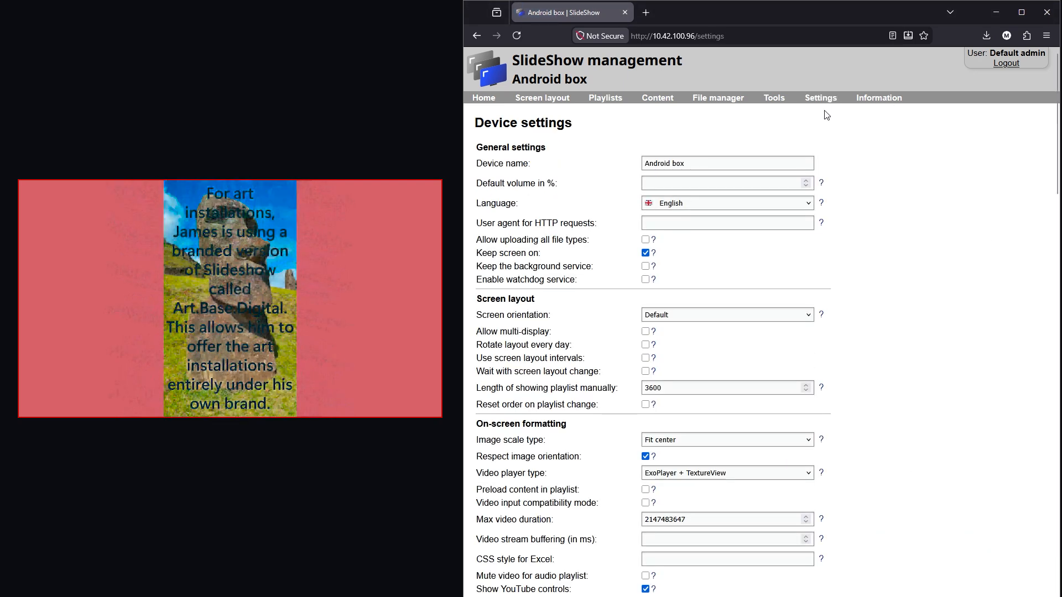
left_click(524, 333)
scroll(533, 367, "down", 20)
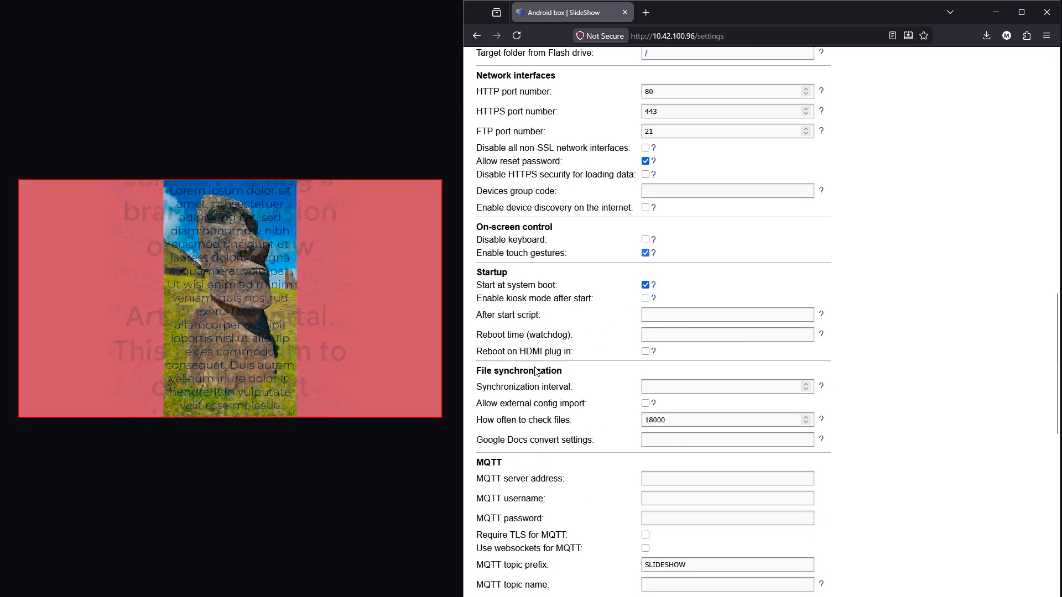
left_click(491, 408)
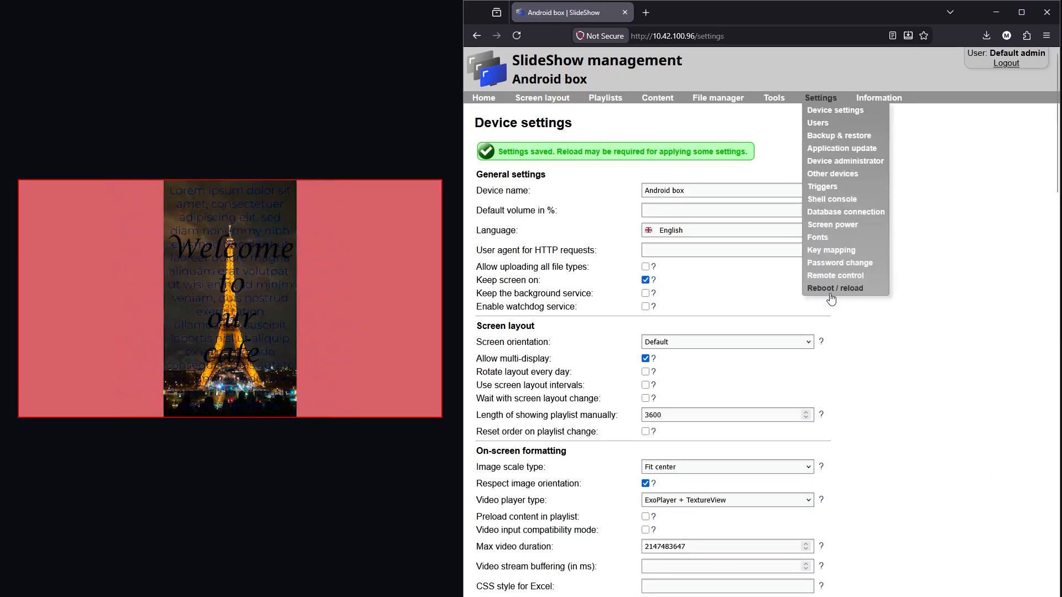
- Reload the application to apply the multi-display setting, and open the device information to check the connected displays
left_click(831, 288)
left_click(661, 149)
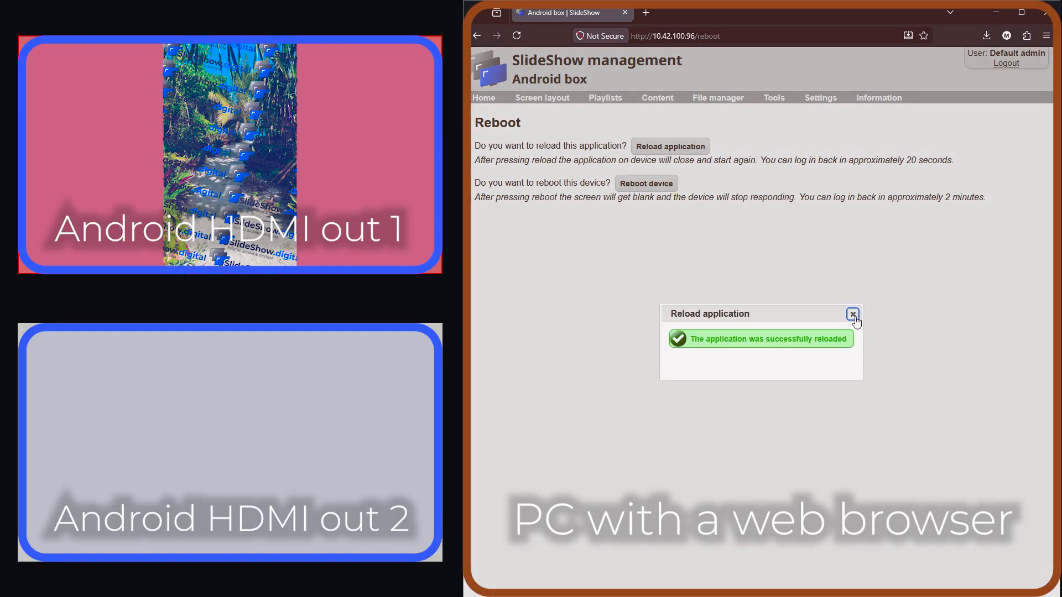
left_click(853, 314)
mouse_move(878, 98)
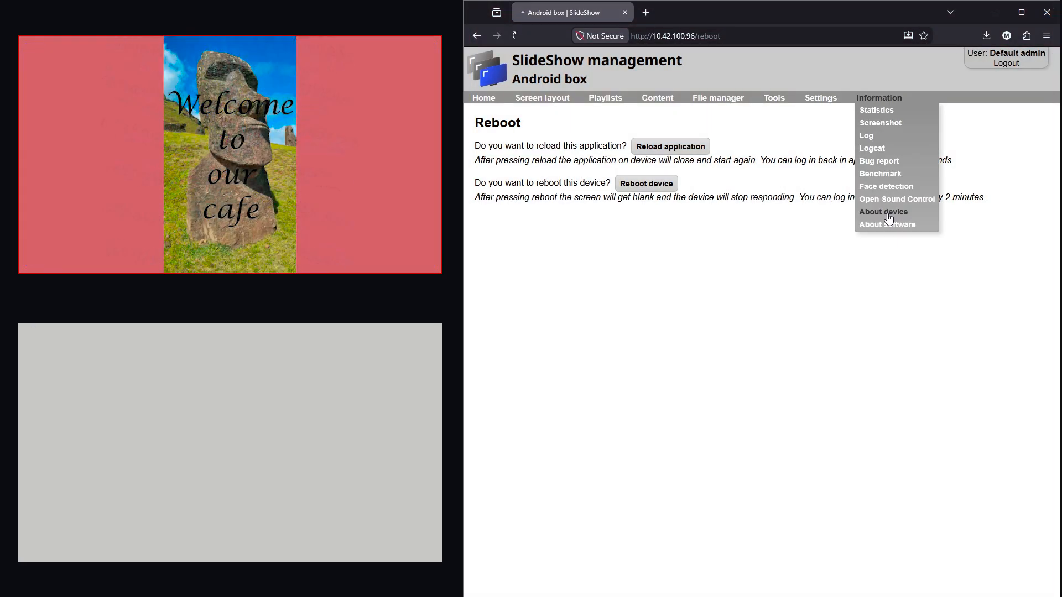
left_click(883, 212)
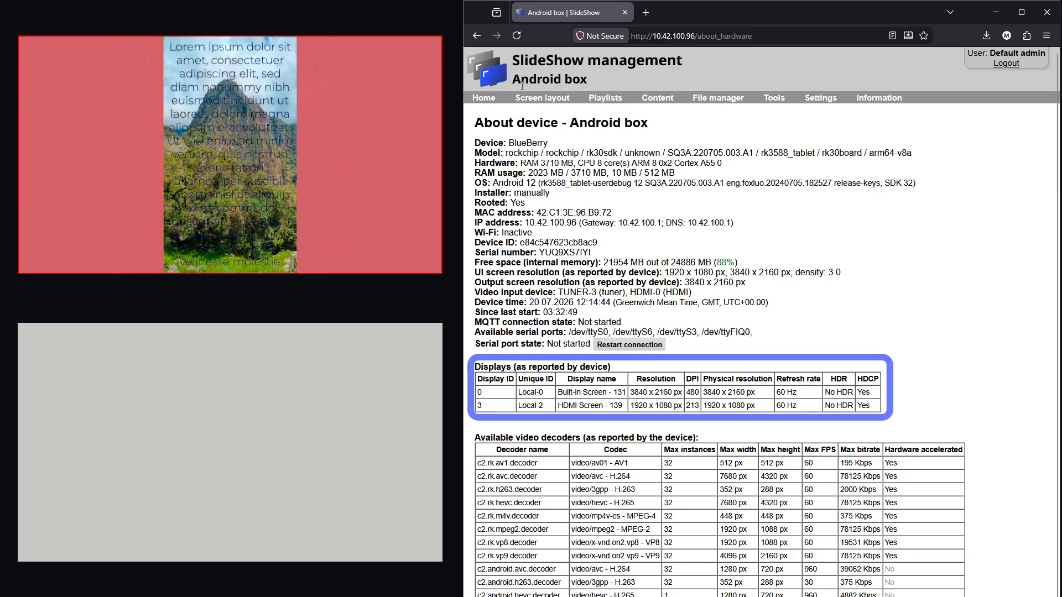
- Assign the Two zones layout's second zone to the Local-2 HDMI Screen with an opaque #499951 background, and save the zone and layout
left_click(542, 98)
left_click(616, 230)
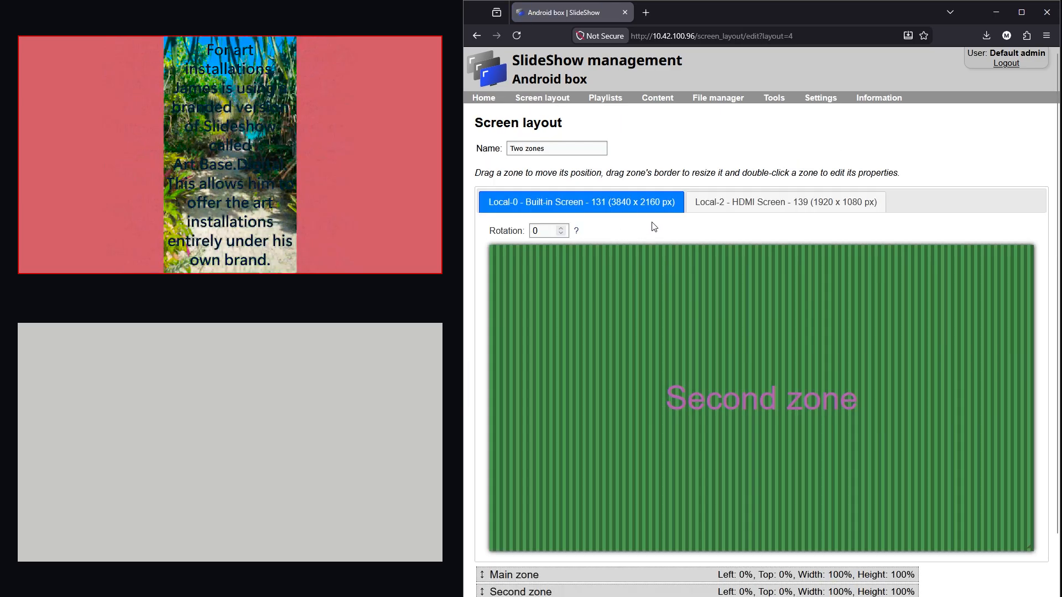
double_click(746, 337)
left_click(794, 193)
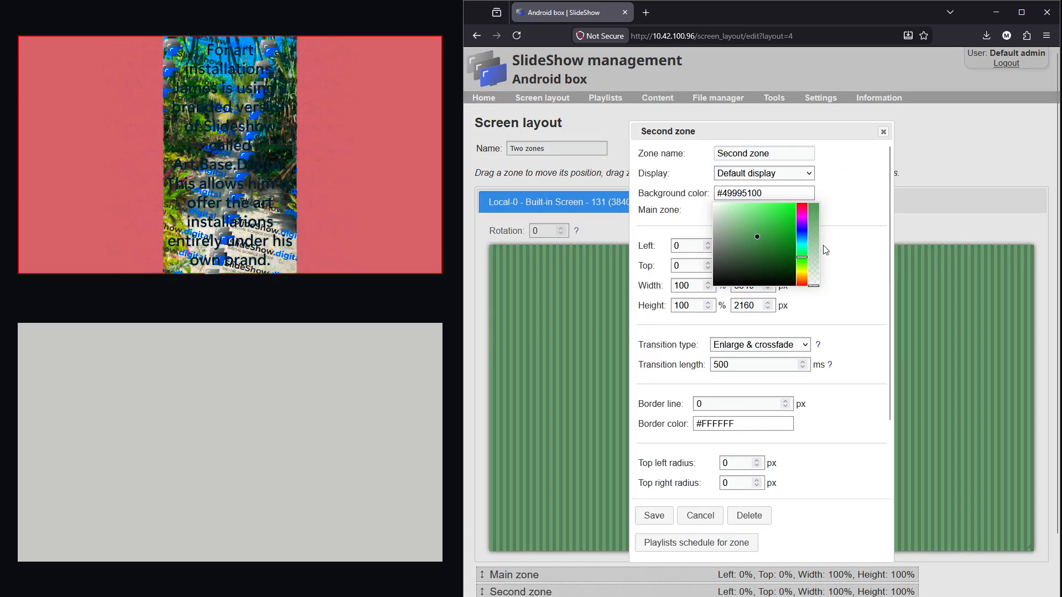
left_click(844, 241)
left_click(762, 173)
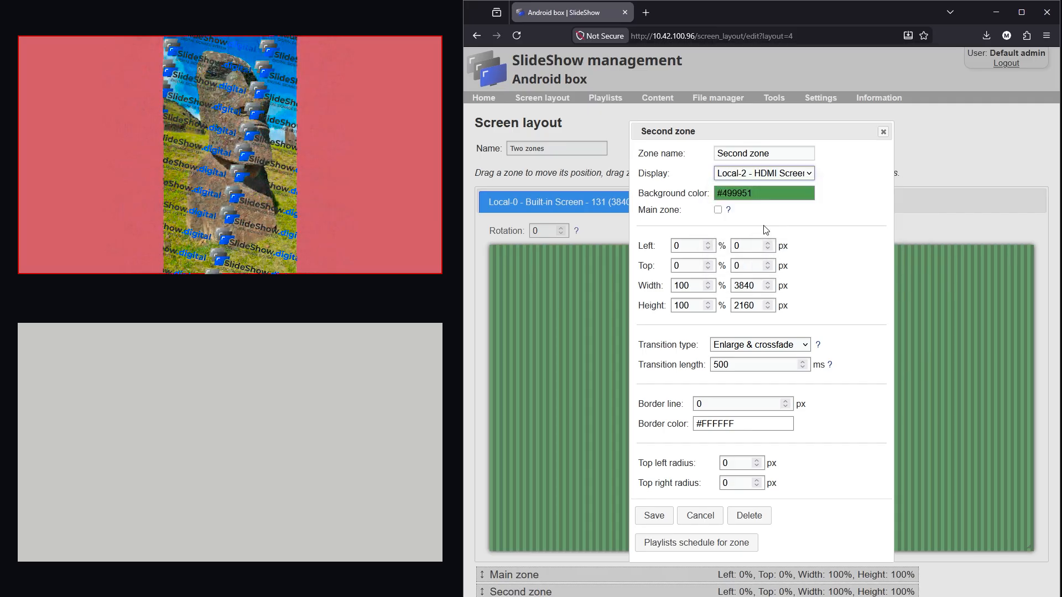
left_click(782, 225)
left_click(654, 516)
scroll(492, 541, "down", 2)
left_click(490, 526)
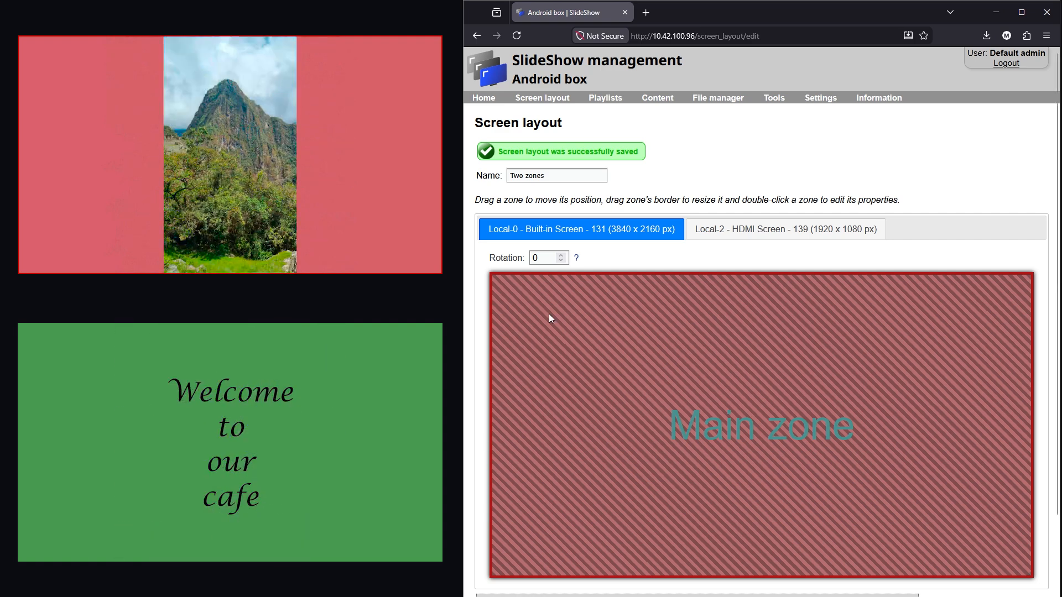
- Set the built-in screen's rotation to 90 in the Two zones layout and save the layout
left_click(561, 254)
scroll(713, 354, "down", 3)
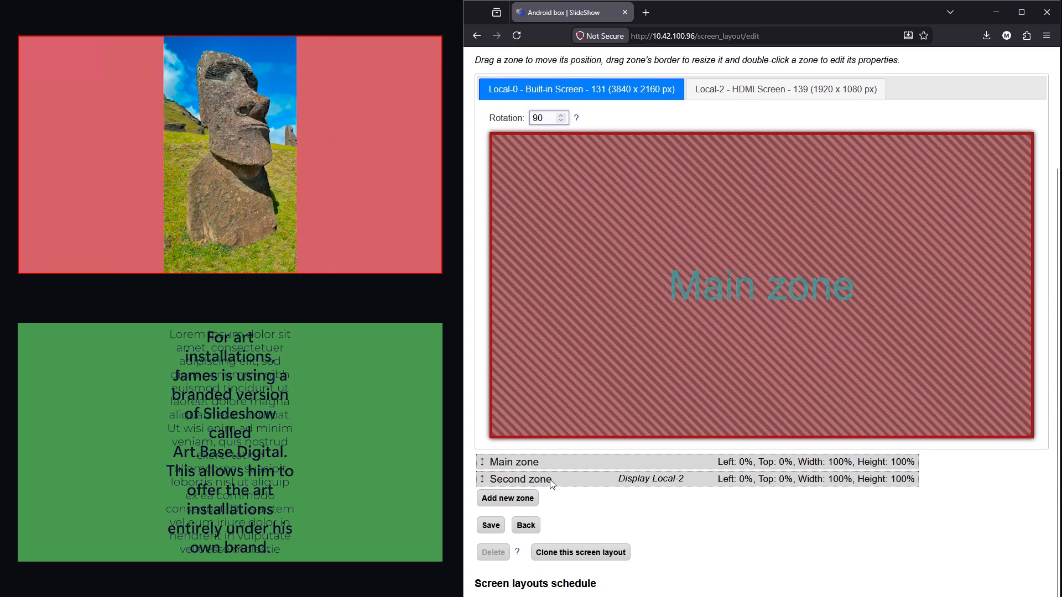
left_click(494, 528)
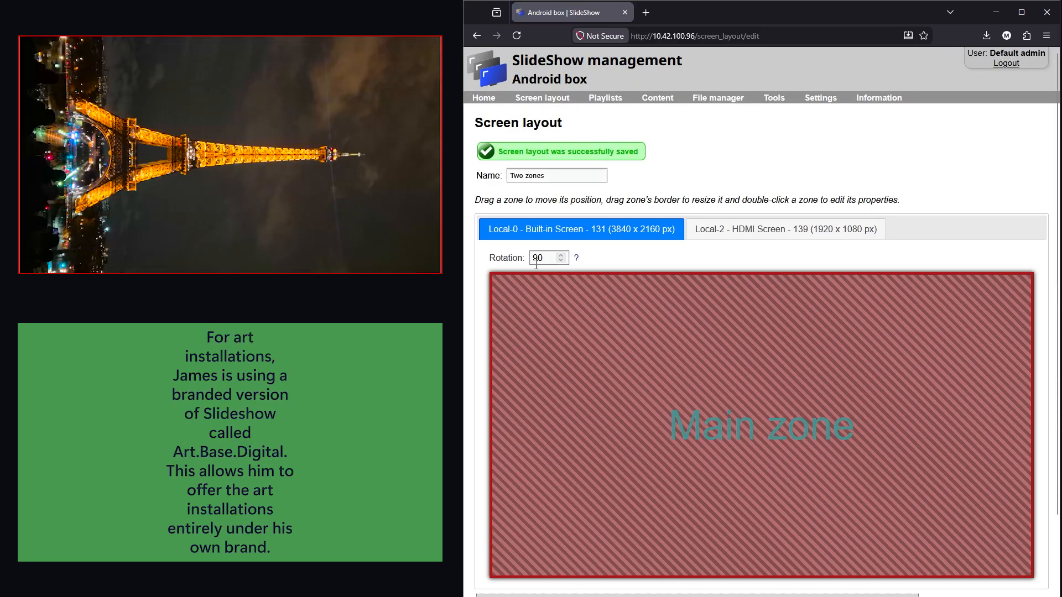
- Set the built-in screen's rotation to 270 in the Two zones layout and save the layout
type("270")
scroll(572, 414, "down", 3)
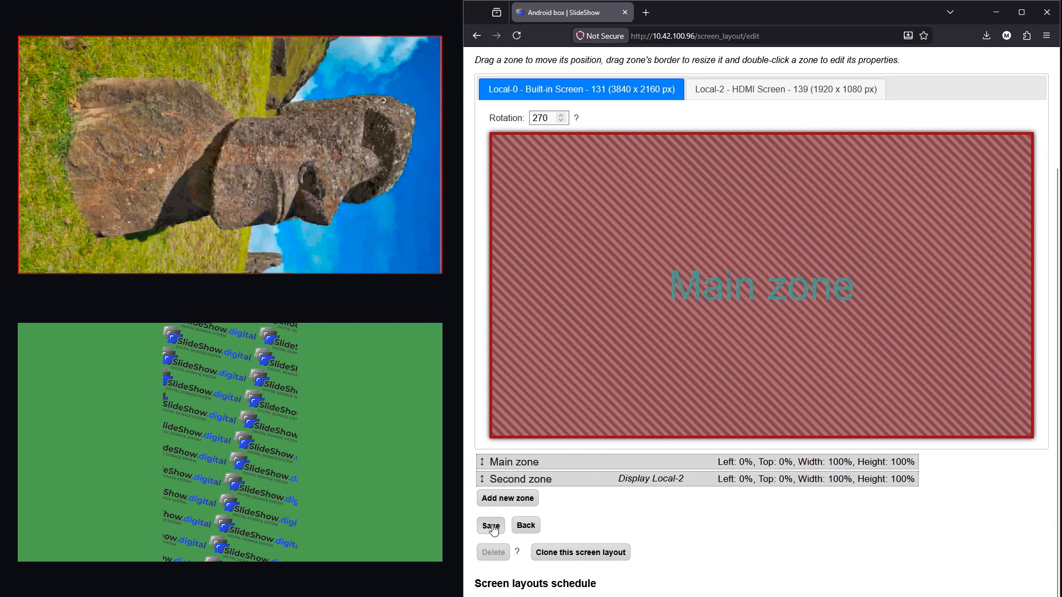
left_click(493, 527)
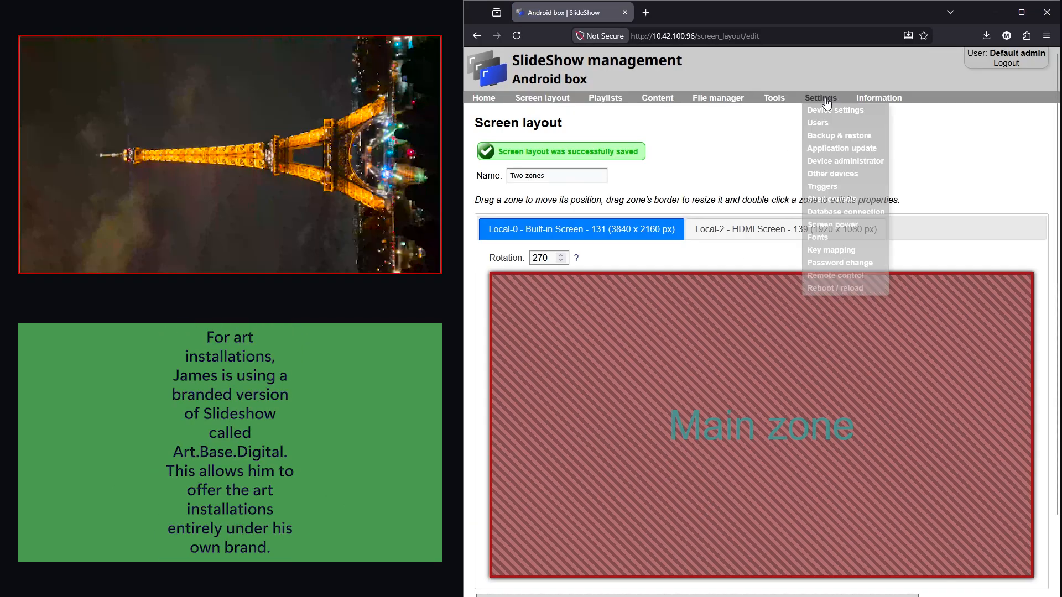
- Open the screen orientation options in the device settings
left_click(829, 112)
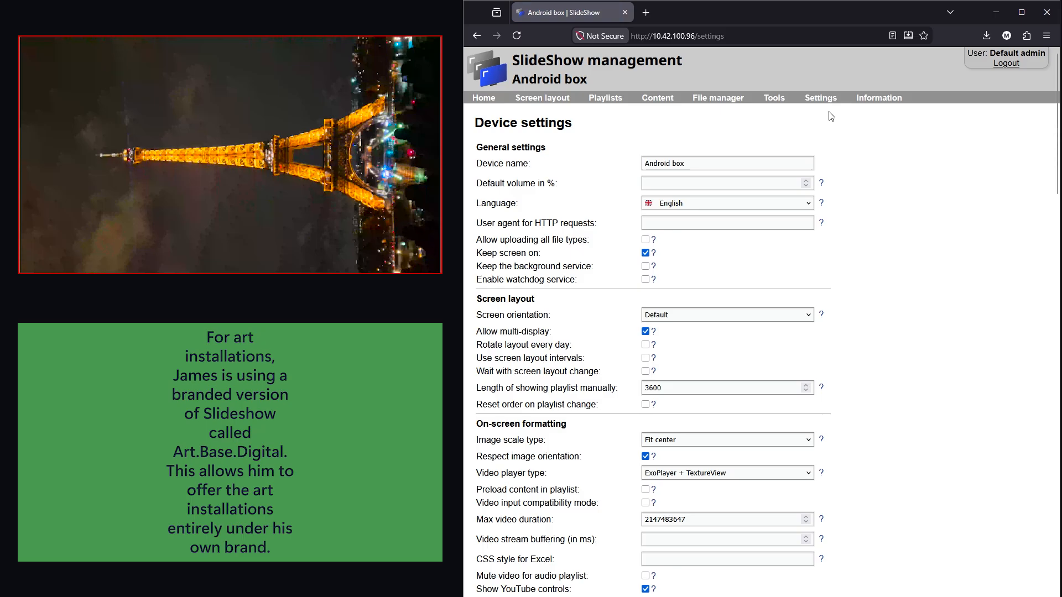
left_click(693, 317)
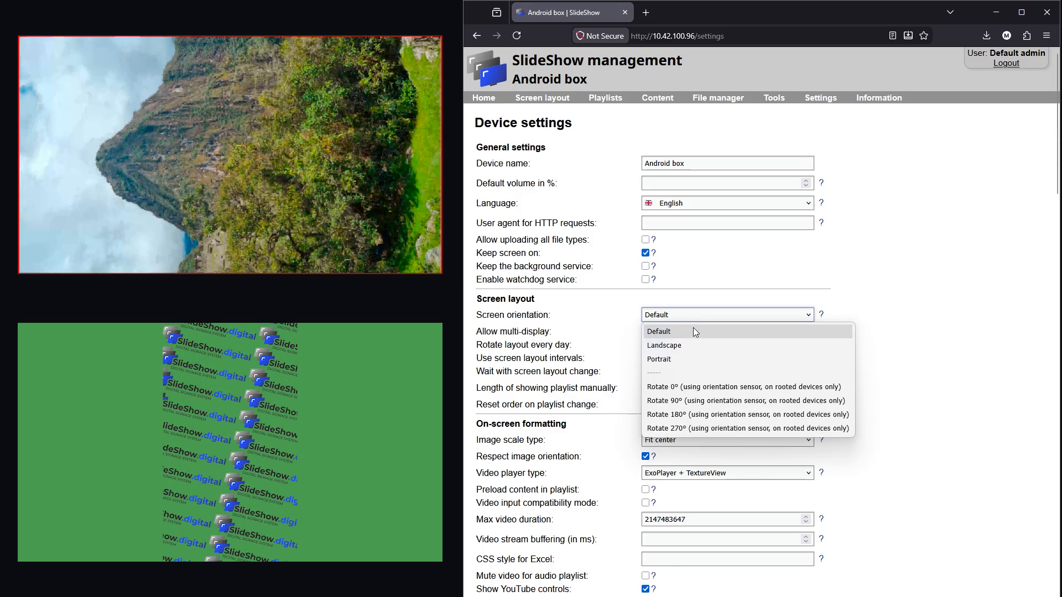